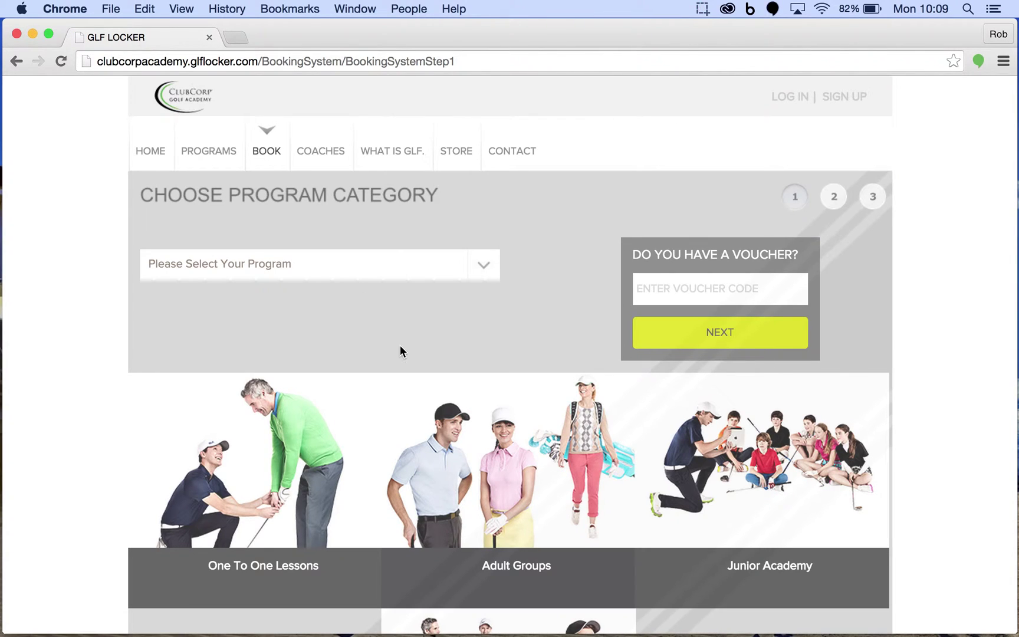
Choose the Test Program category and continue to its programme options
{"action": "scroll", "coordinate": [400, 348], "scroll_direction": "down", "scroll_amount": 5}
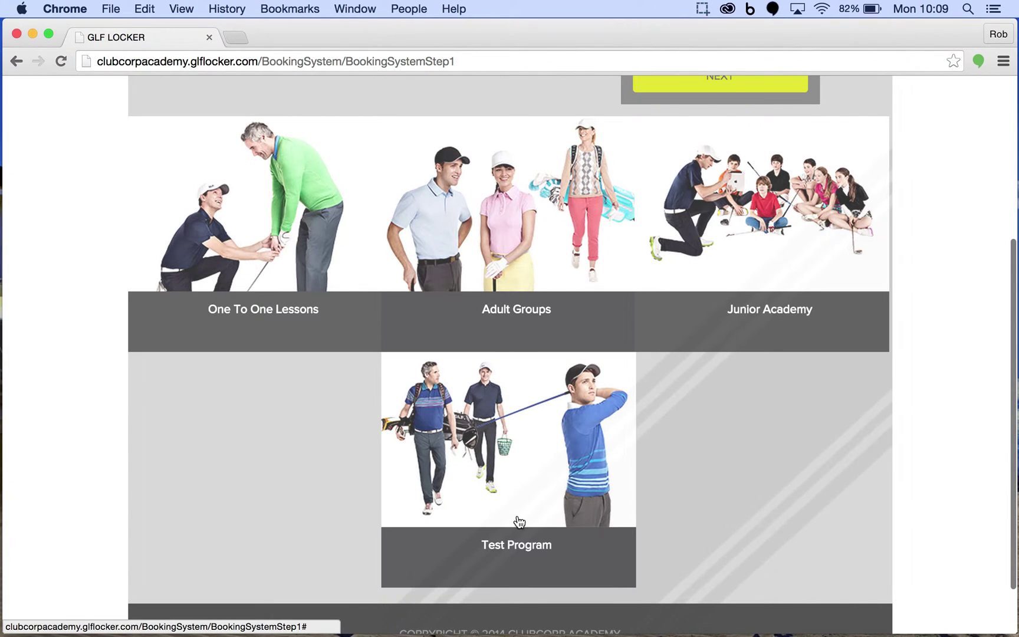
{"action": "left_click", "coordinate": [493, 487]}
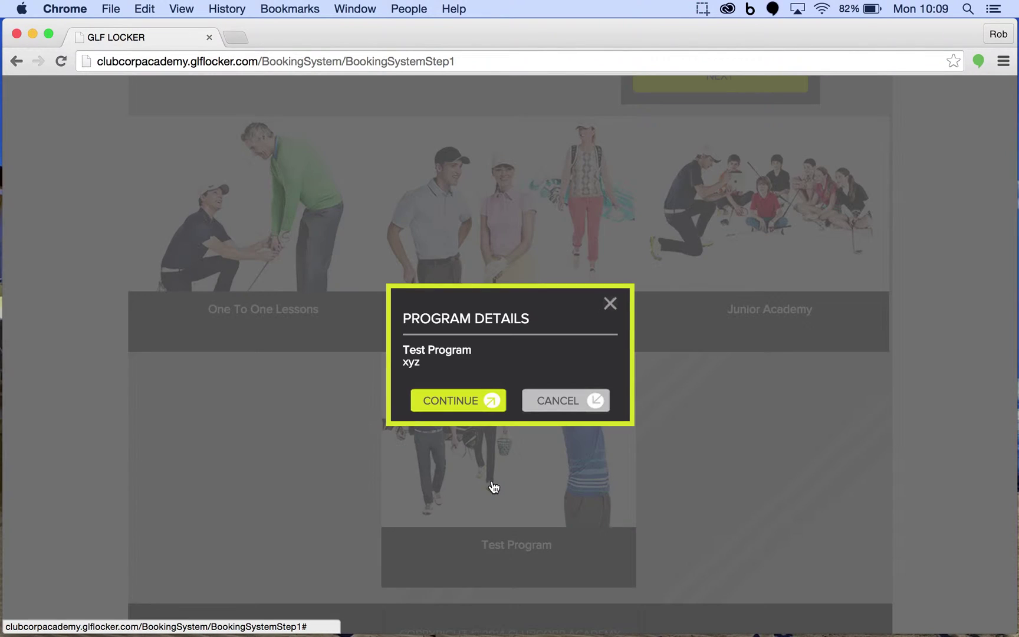
{"action": "left_click", "coordinate": [455, 402]}
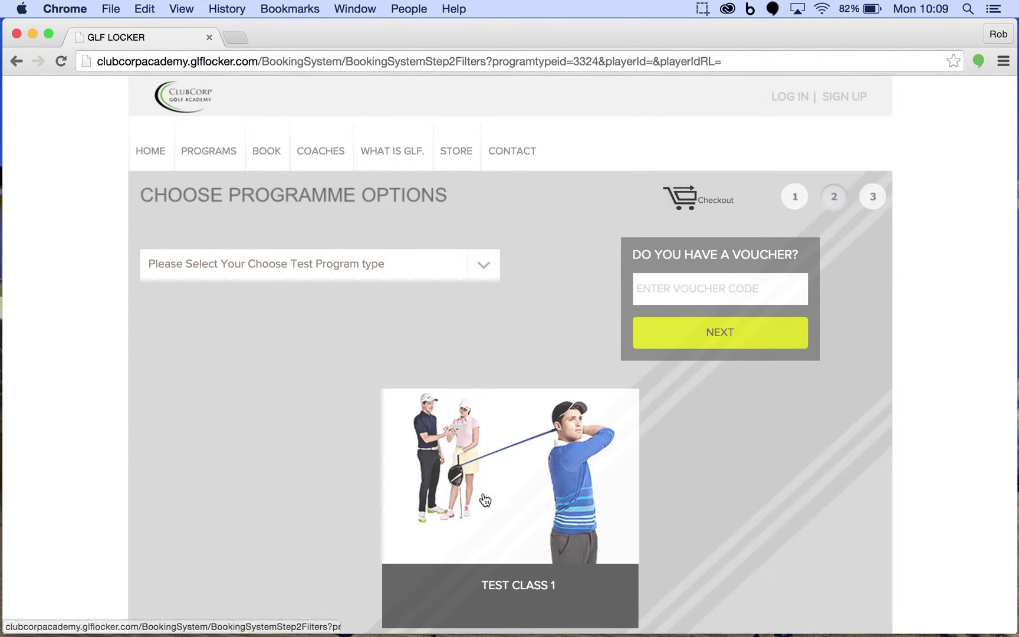
Choose Test Class 1 as the programme type and look through its booking calendar for bookable sessions
{"action": "scroll", "coordinate": [717, 523], "scroll_direction": "down", "scroll_amount": 3}
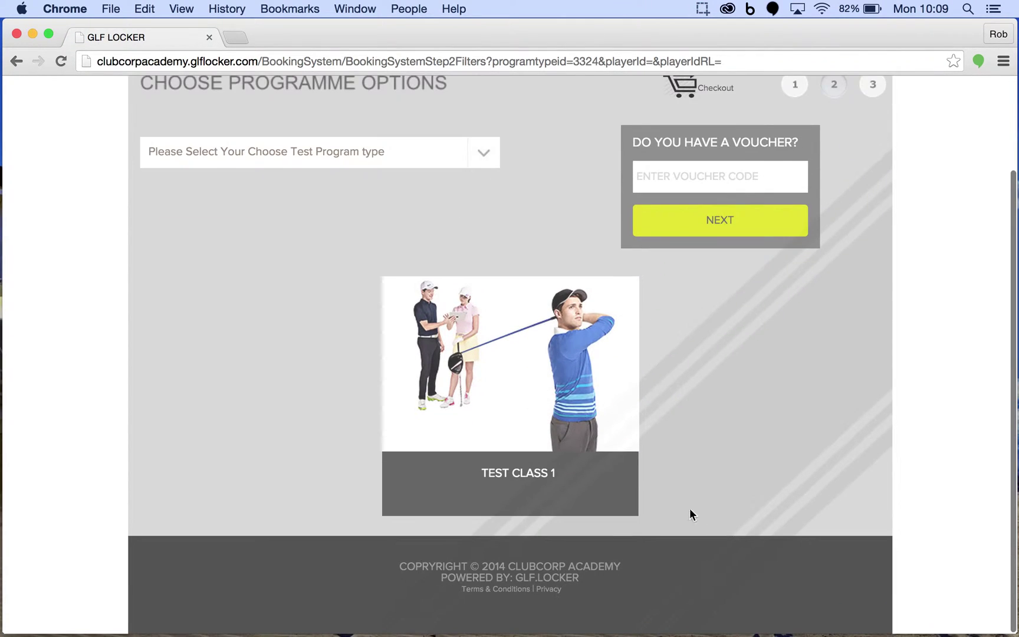
{"action": "left_click", "coordinate": [488, 374]}
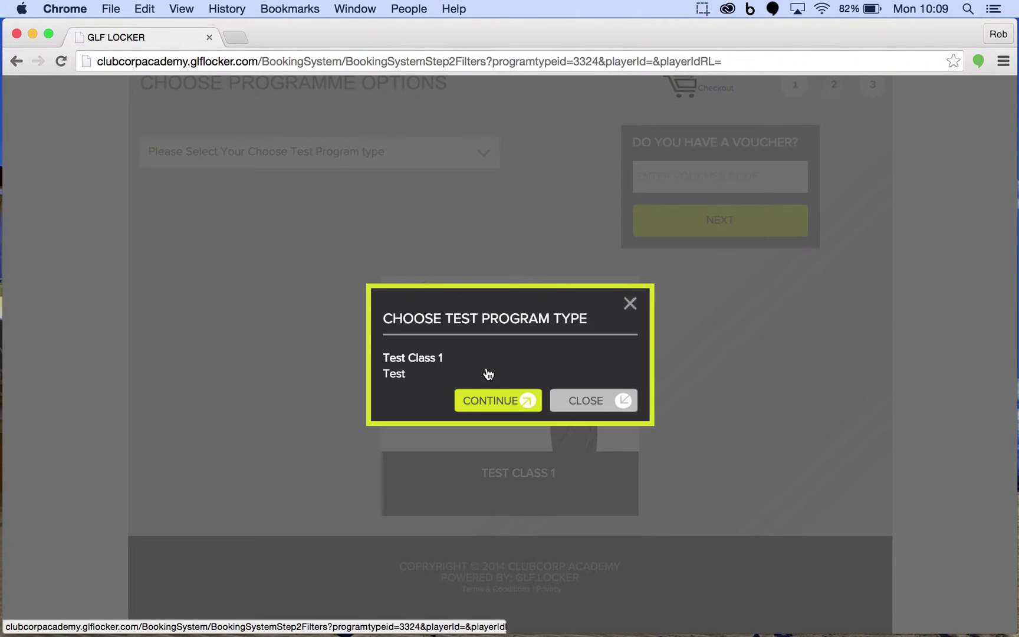
{"action": "left_click", "coordinate": [491, 400]}
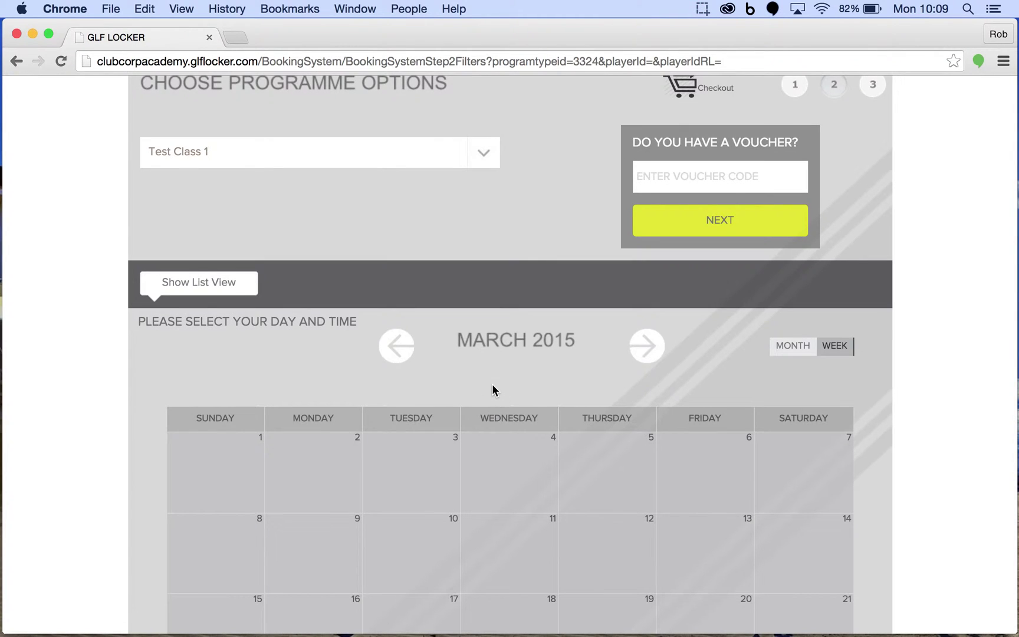
{"action": "scroll", "coordinate": [494, 389], "scroll_direction": "down", "scroll_amount": 5}
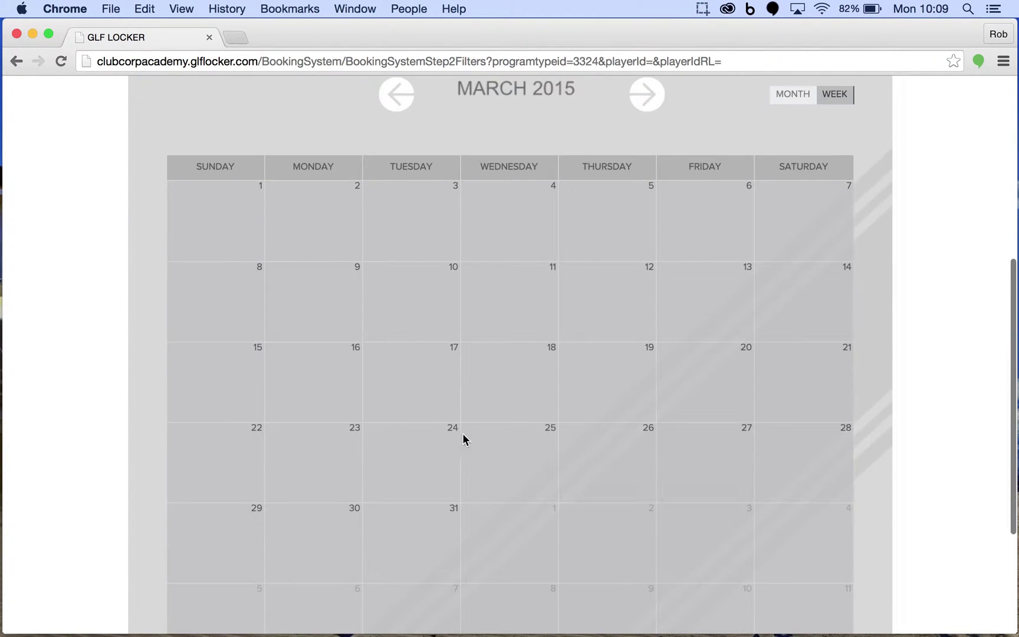
{"action": "scroll", "coordinate": [462, 440], "scroll_direction": "up", "scroll_amount": 5}
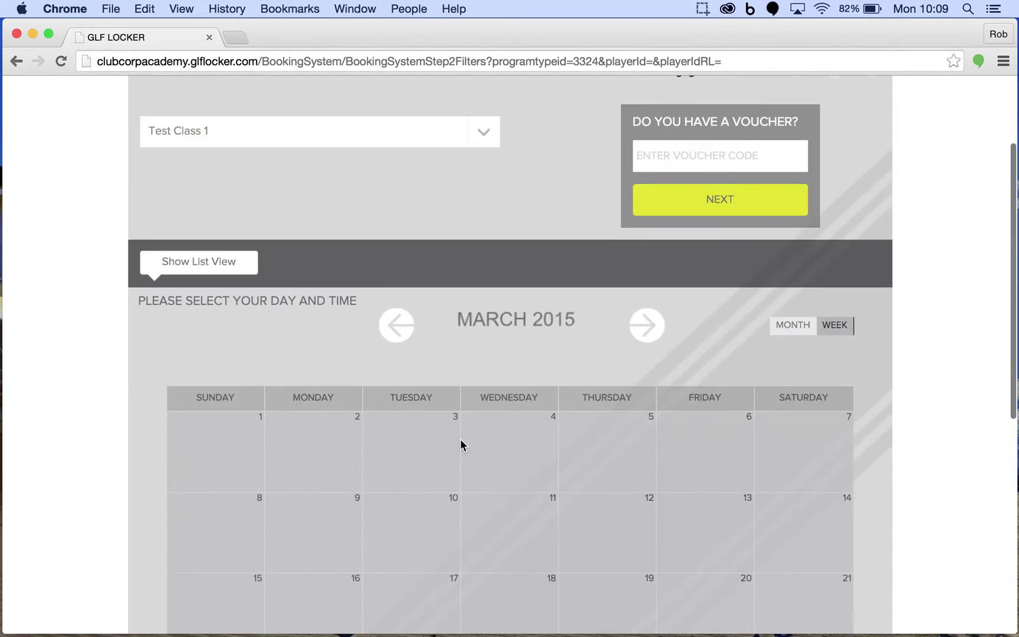
{"action": "scroll", "coordinate": [460, 445], "scroll_direction": "up", "scroll_amount": 3}
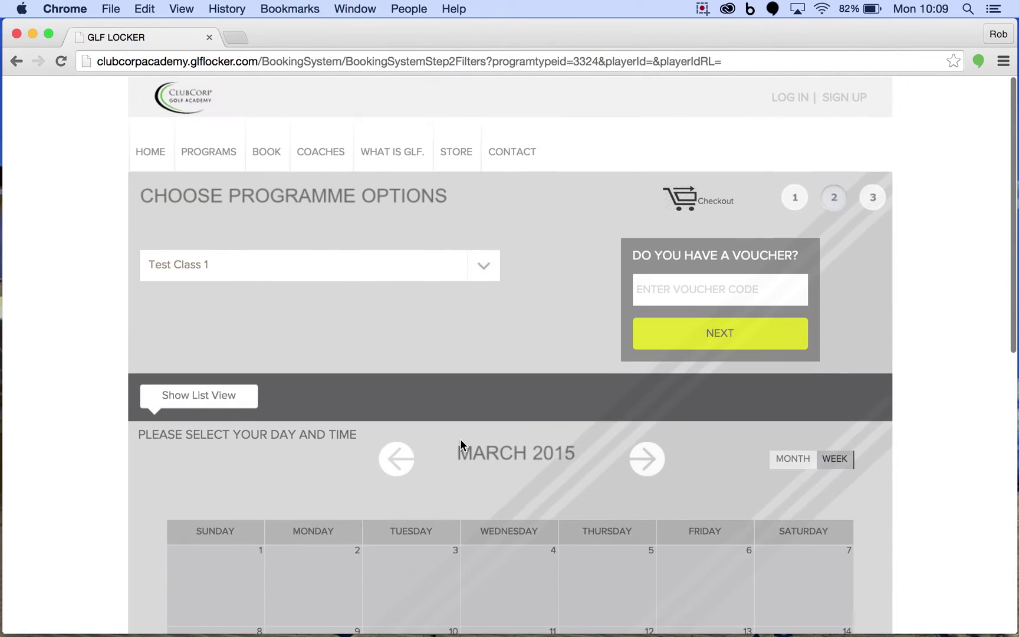
Sign in to the academy site with the manager's user name and account password
{"action": "left_click", "coordinate": [778, 100]}
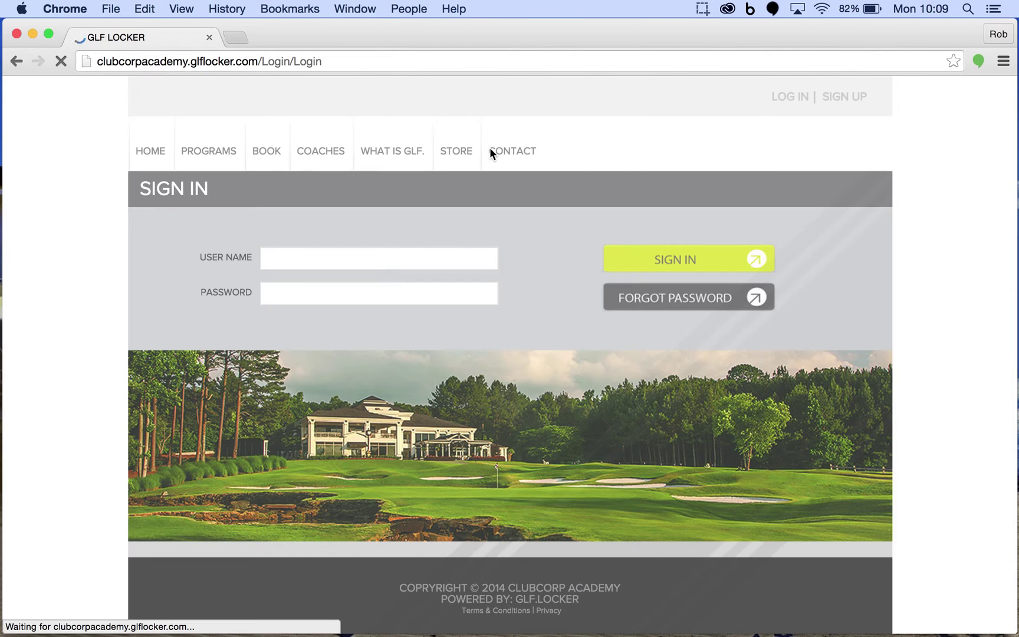
{"action": "left_click", "coordinate": [298, 260]}
{"action": "type", "text": "c"}
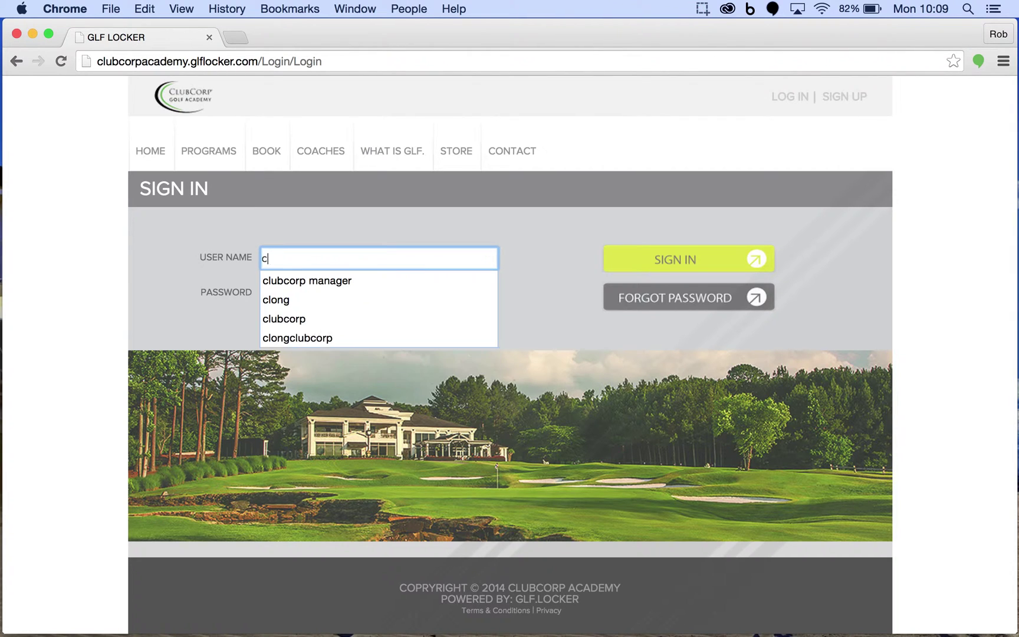
{"action": "type", "text": "lub"}
{"action": "key", "text": "Down"}
{"action": "key", "text": "Return"}
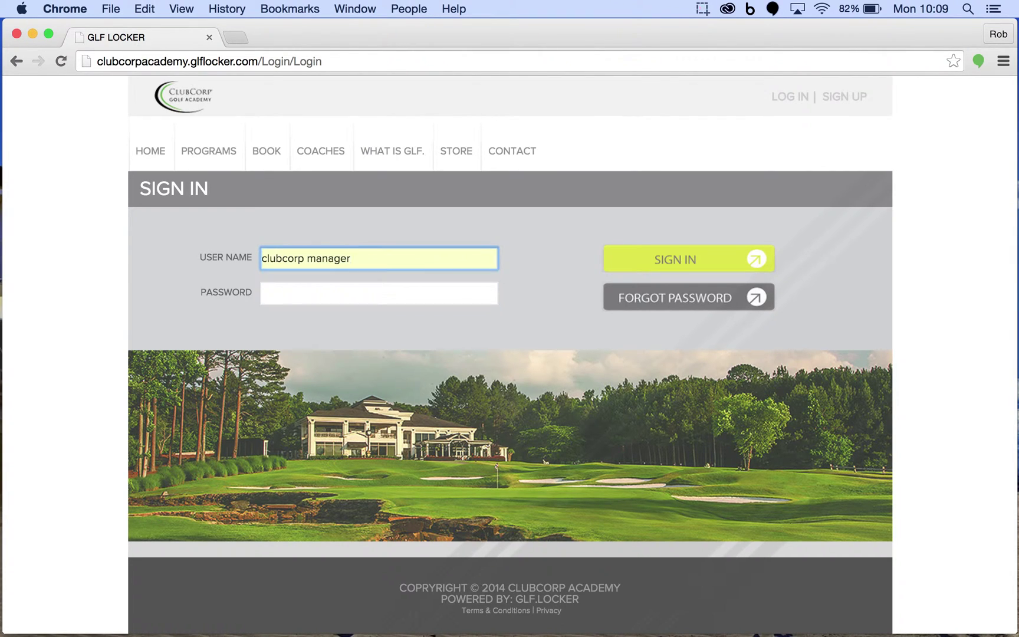
{"action": "left_click", "coordinate": [380, 293]}
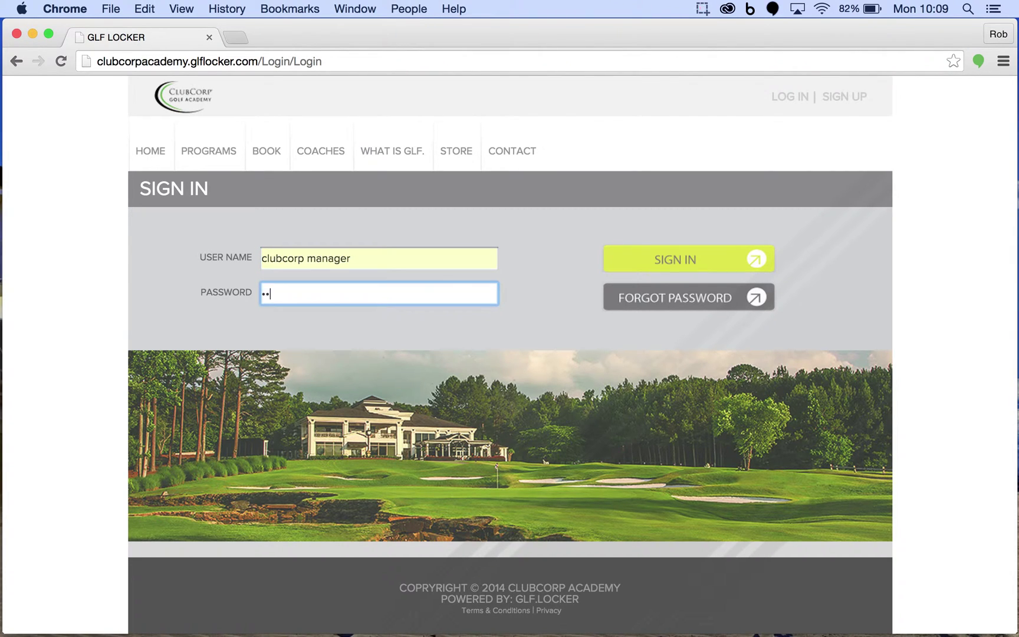
{"action": "left_click", "coordinate": [634, 266]}
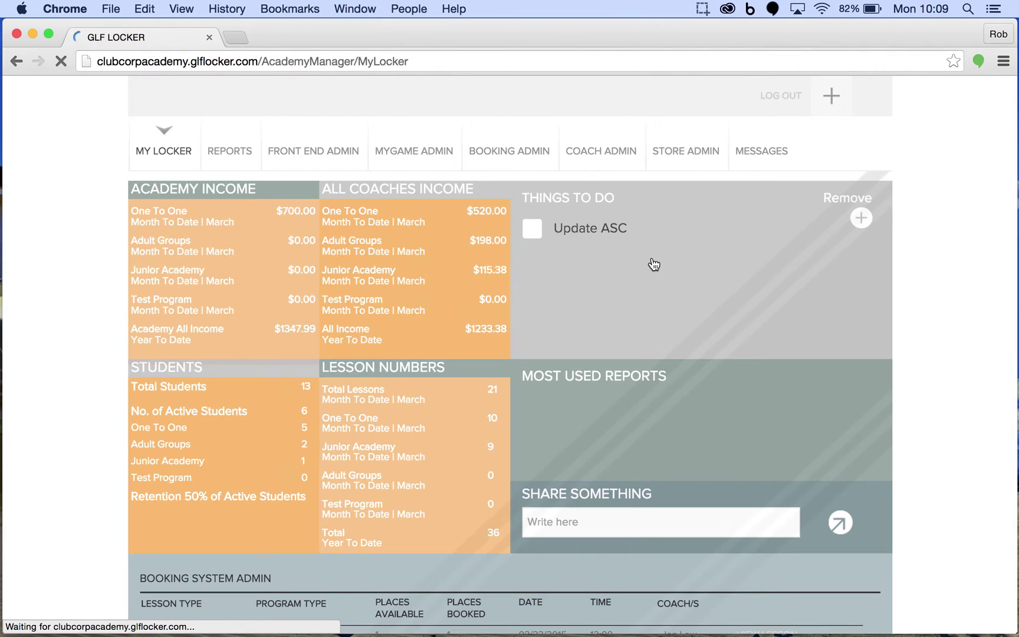
Create a new class in Group Programs Admin and name it Test Class 1
{"action": "mouse_move", "coordinate": [512, 169]}
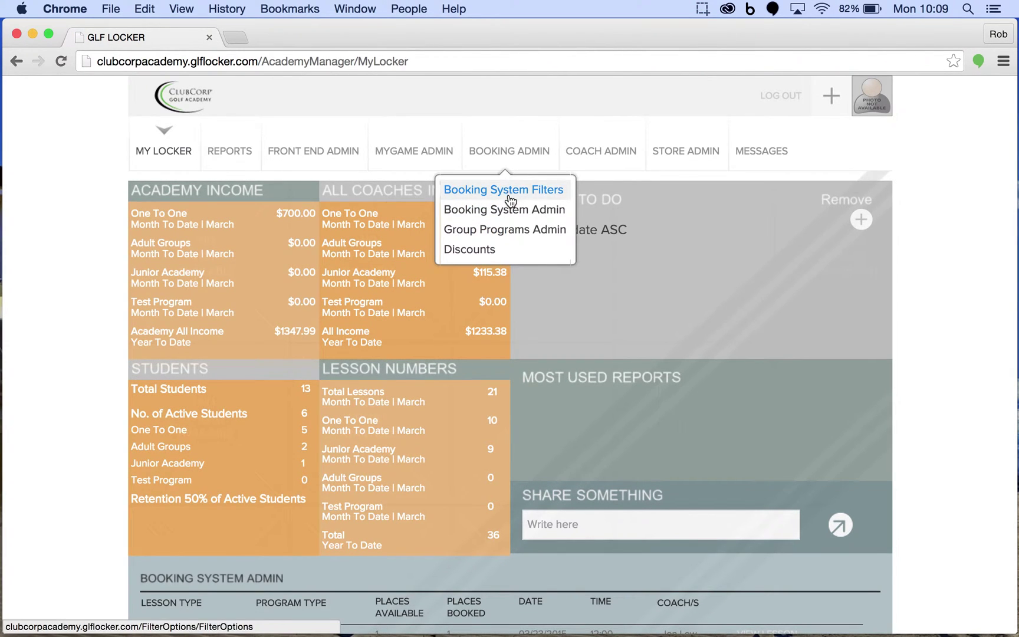
{"action": "left_click", "coordinate": [505, 235]}
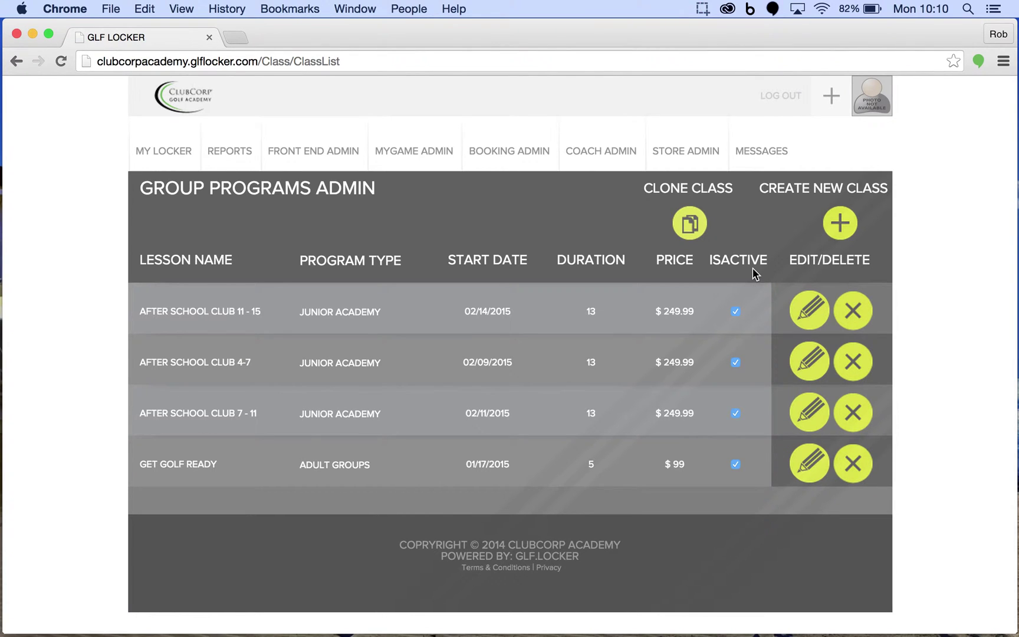
{"action": "left_click", "coordinate": [842, 225]}
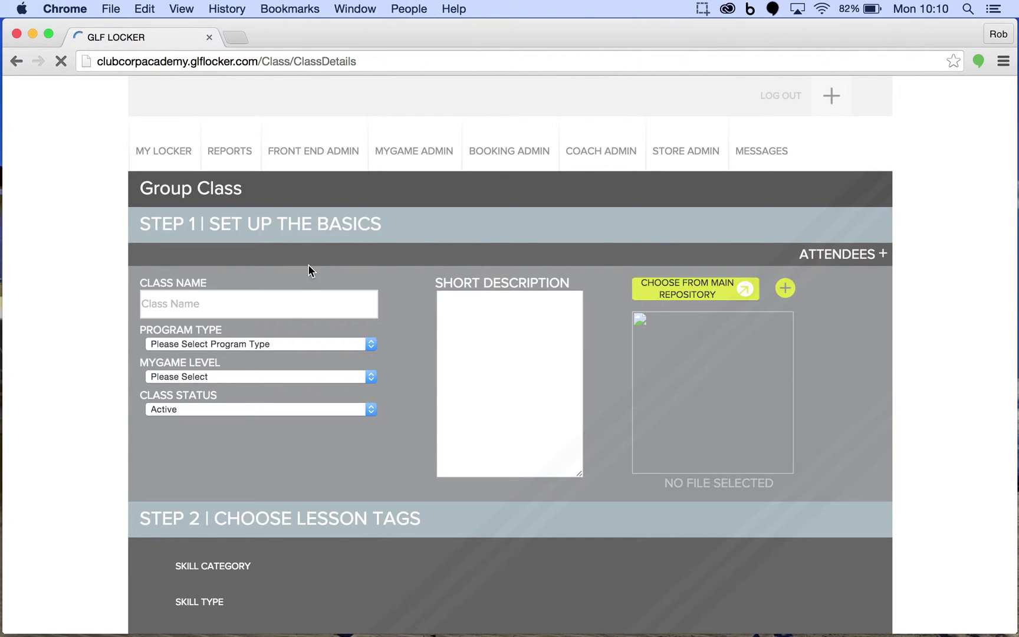
{"action": "left_click", "coordinate": [280, 302]}
{"action": "type", "text": "Tes"}
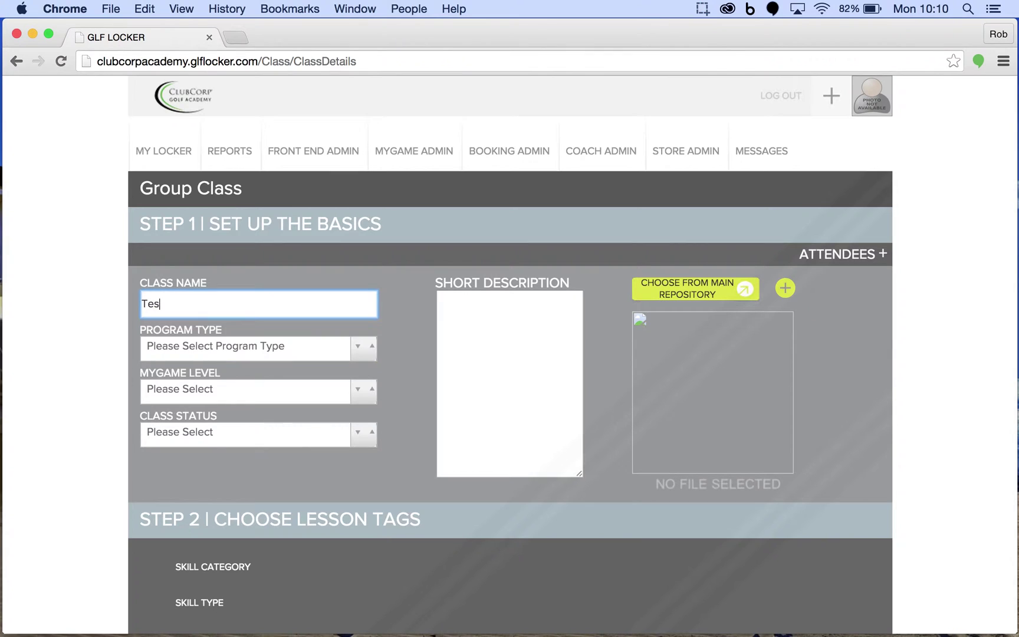
{"action": "type", "text": "t Class 1"}
Set the class's program type to Test Program, MyGame level to Adult Group, booking filter to Test Class 1 and class status to Active
{"action": "left_click", "coordinate": [358, 351]}
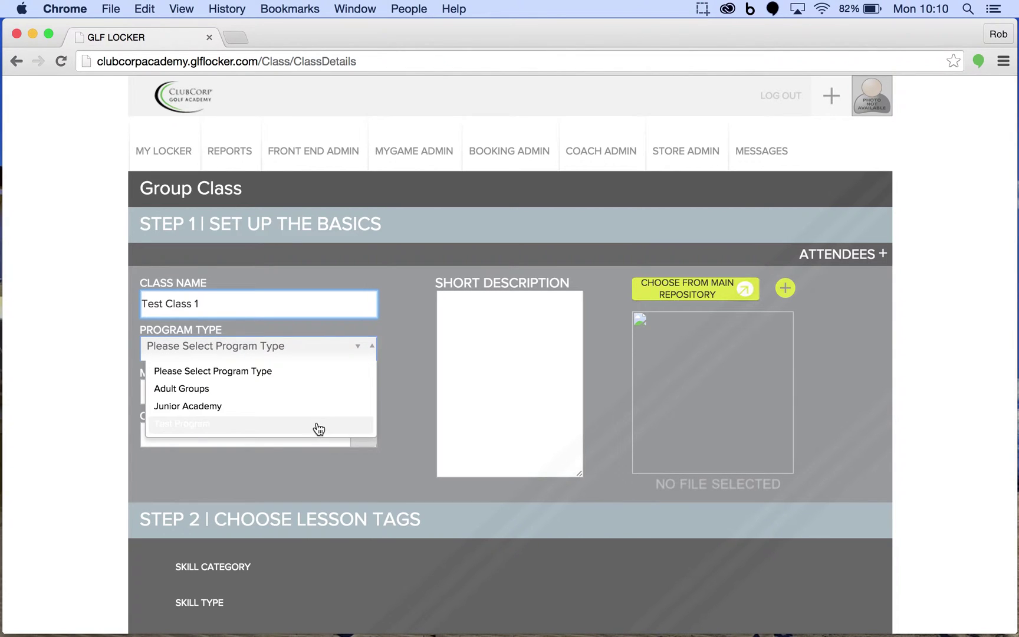
{"action": "left_click", "coordinate": [318, 427]}
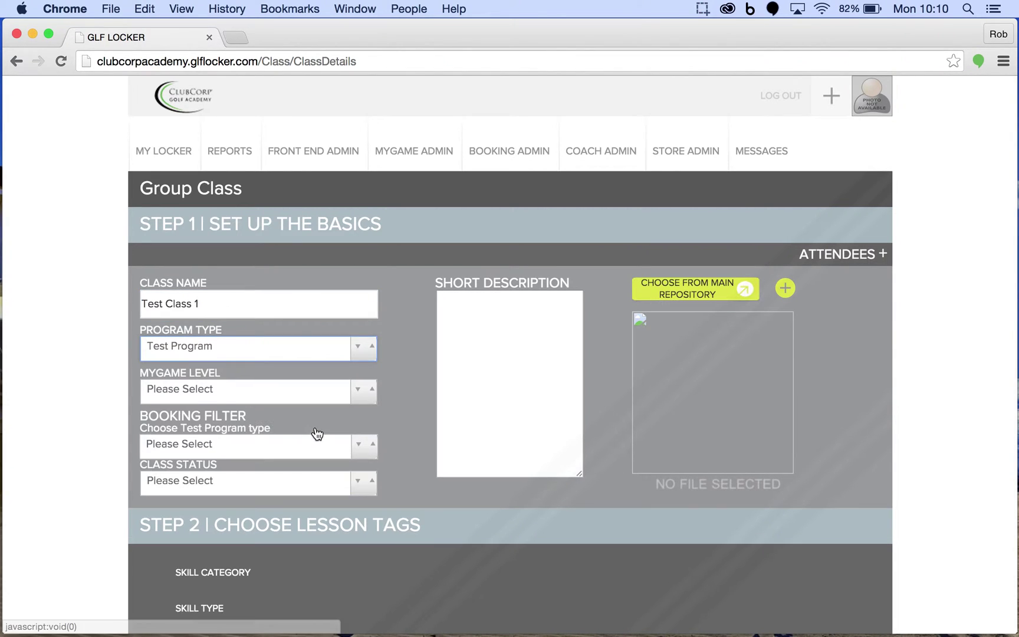
{"action": "left_click", "coordinate": [364, 394]}
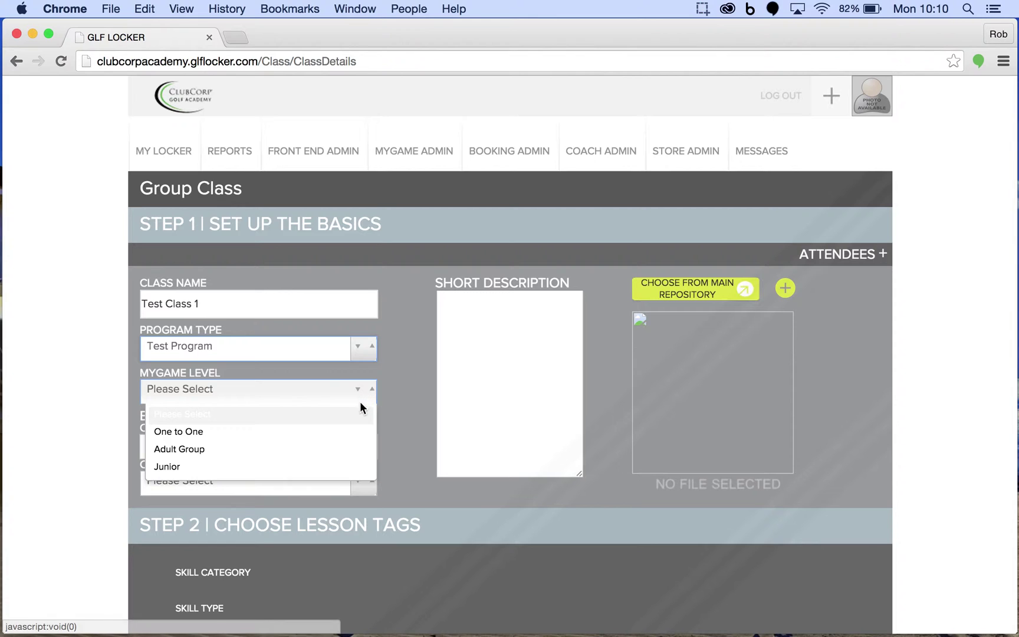
{"action": "left_click", "coordinate": [348, 451]}
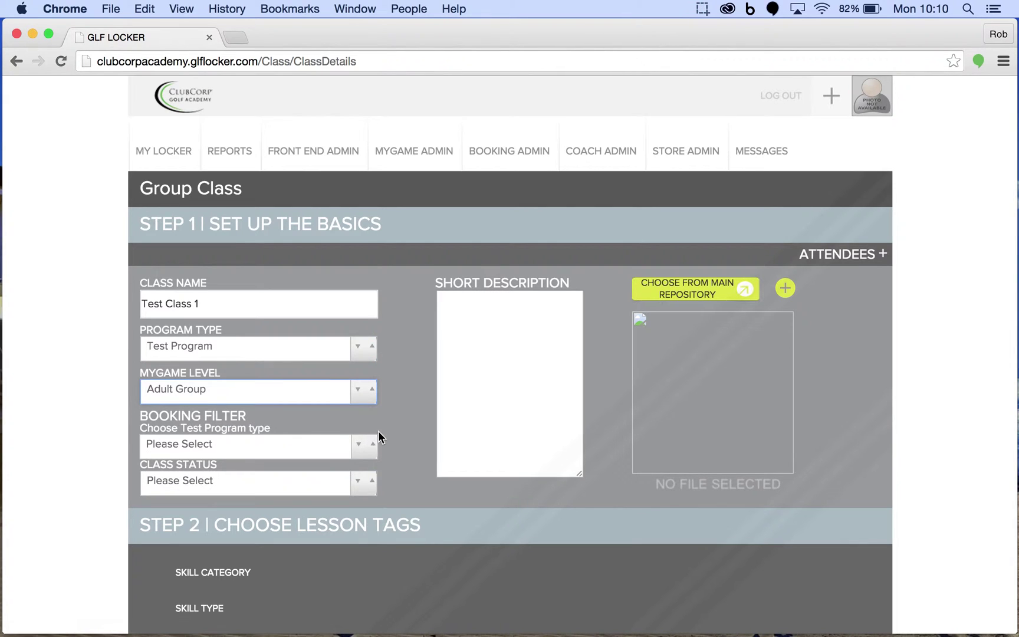
{"action": "left_click", "coordinate": [359, 444]}
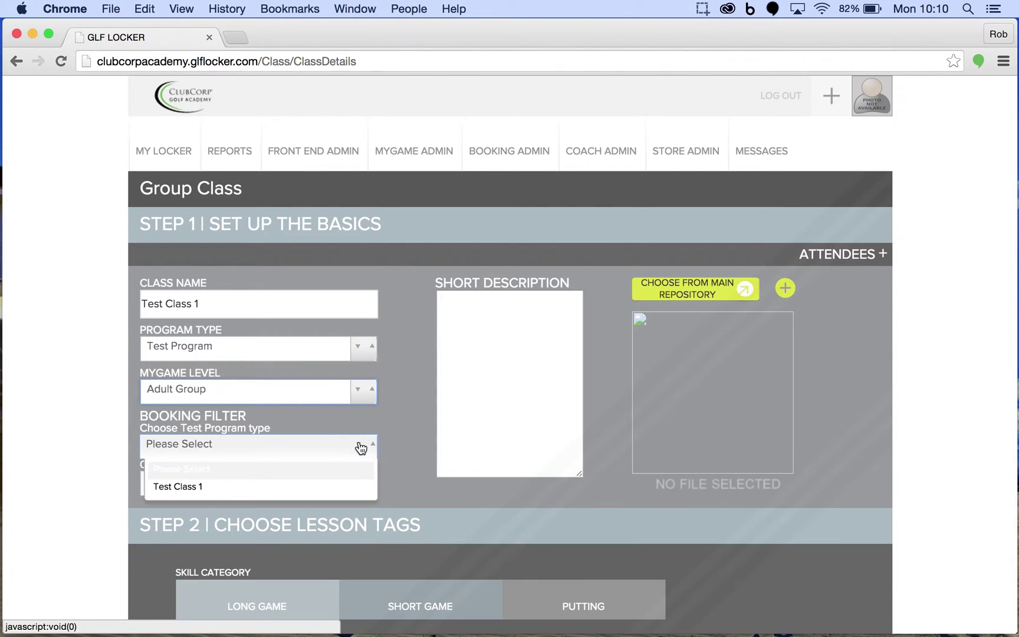
{"action": "left_click", "coordinate": [344, 487]}
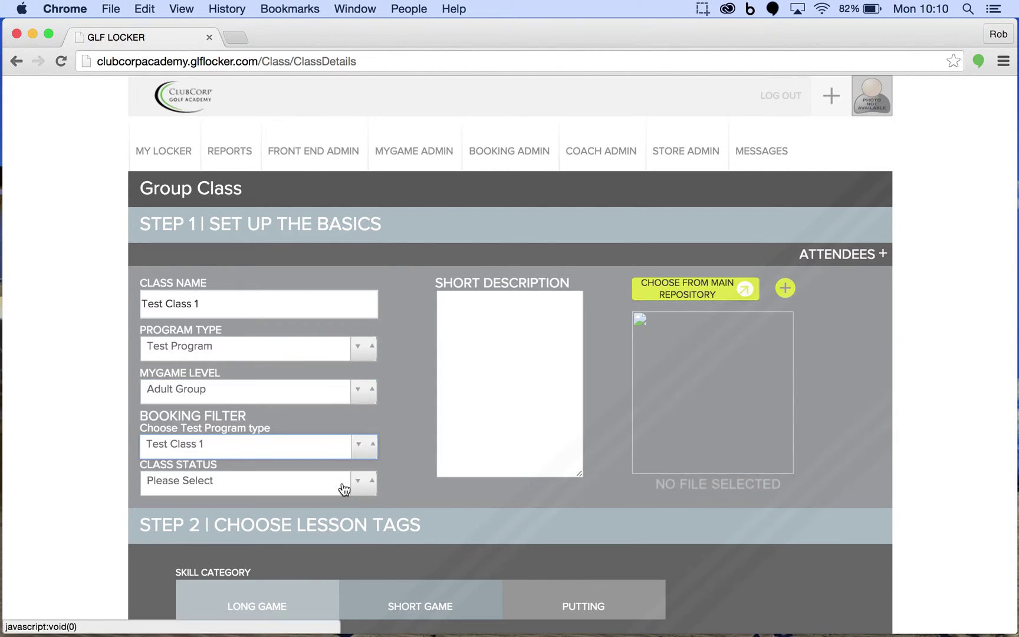
{"action": "scroll", "coordinate": [410, 464], "scroll_direction": "down", "scroll_amount": 2}
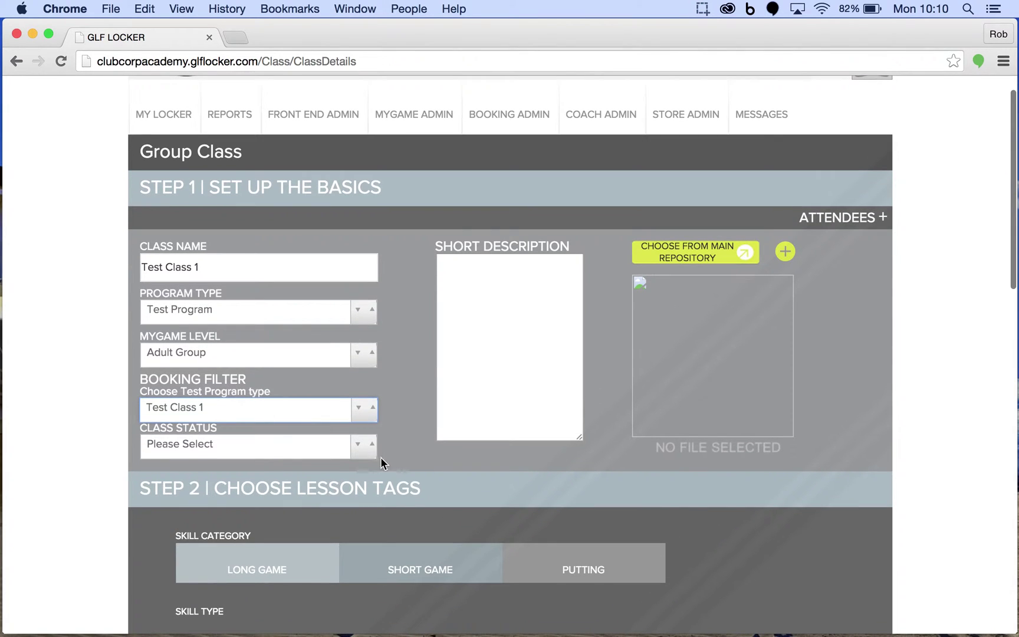
{"action": "left_click", "coordinate": [362, 449]}
{"action": "left_click", "coordinate": [353, 487]}
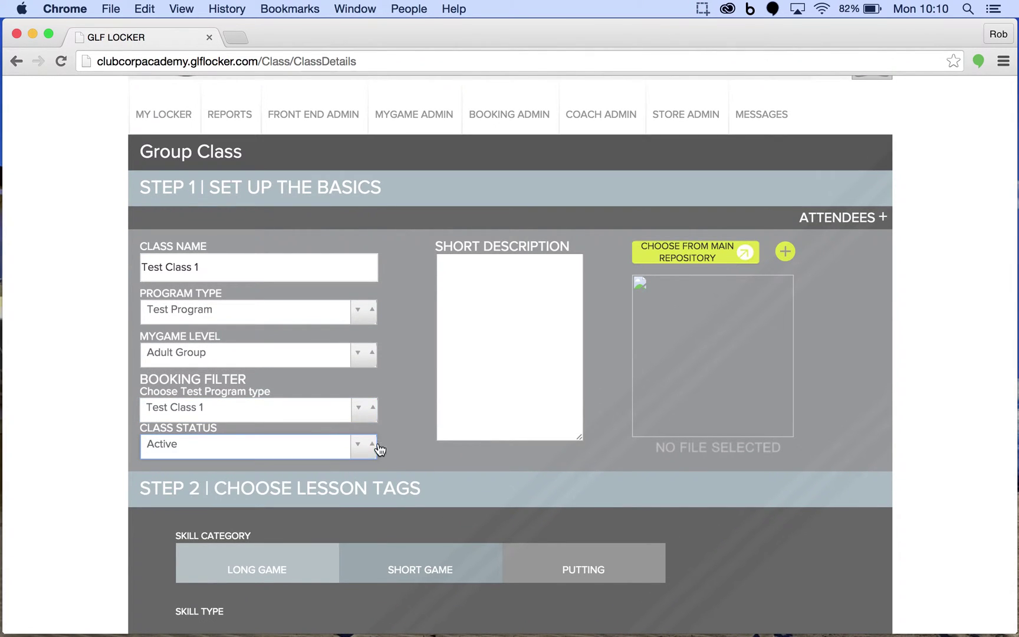
Enter "Test description" as the short description and pick the main repository image of a couple beside a man with a ball basket
{"action": "left_click", "coordinate": [472, 278]}
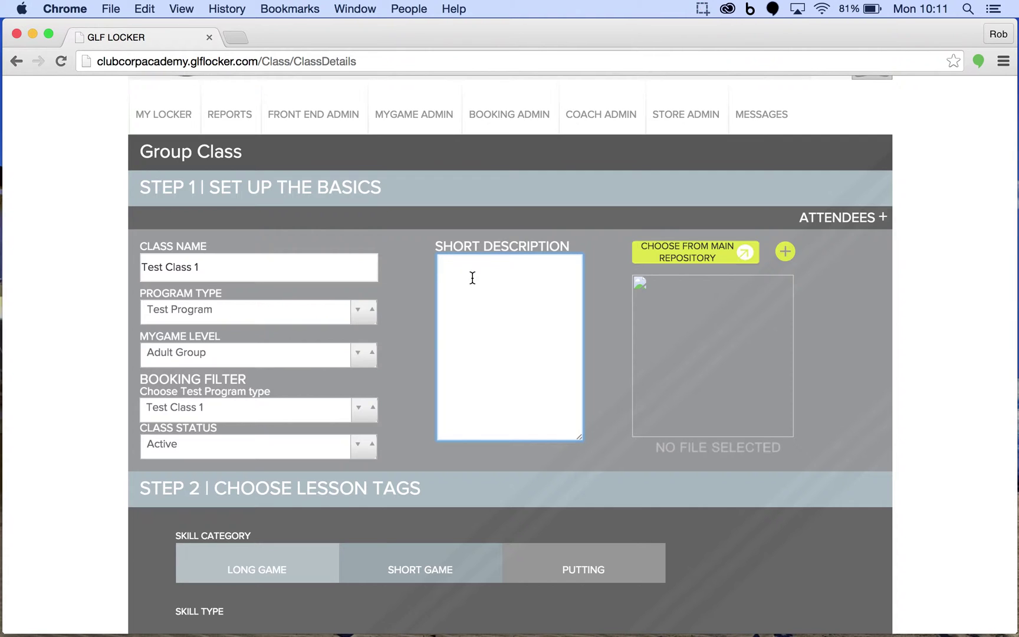
{"action": "type", "text": "Test description"}
{"action": "left_click", "coordinate": [686, 253]}
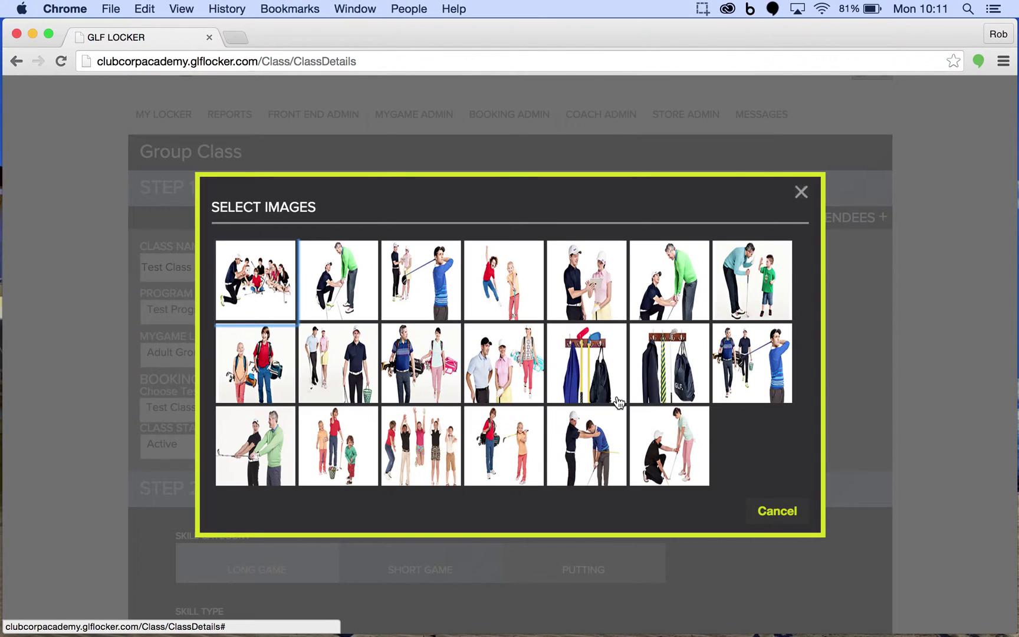
{"action": "left_click", "coordinate": [373, 343]}
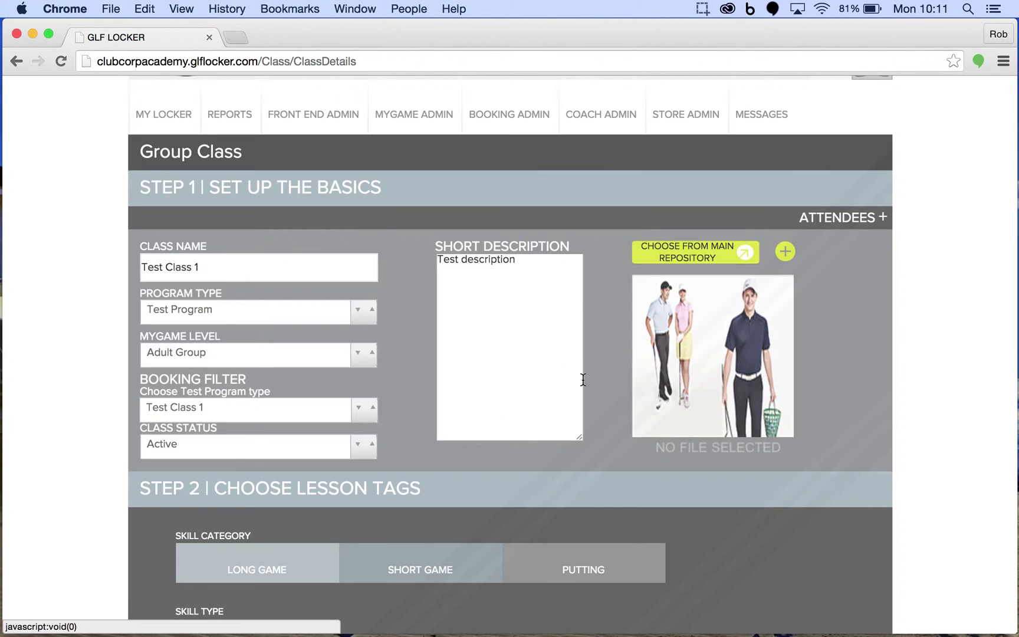
Tag the class with long-game skills Driving and Long Irons / Hybrids, short-game Pitching, Bunker Play and Lob Shots, and putting Distance Control, Holing Out and Green Reading
{"action": "scroll", "coordinate": [626, 442], "scroll_direction": "down", "scroll_amount": 2}
{"action": "scroll", "coordinate": [625, 441], "scroll_direction": "down", "scroll_amount": 5}
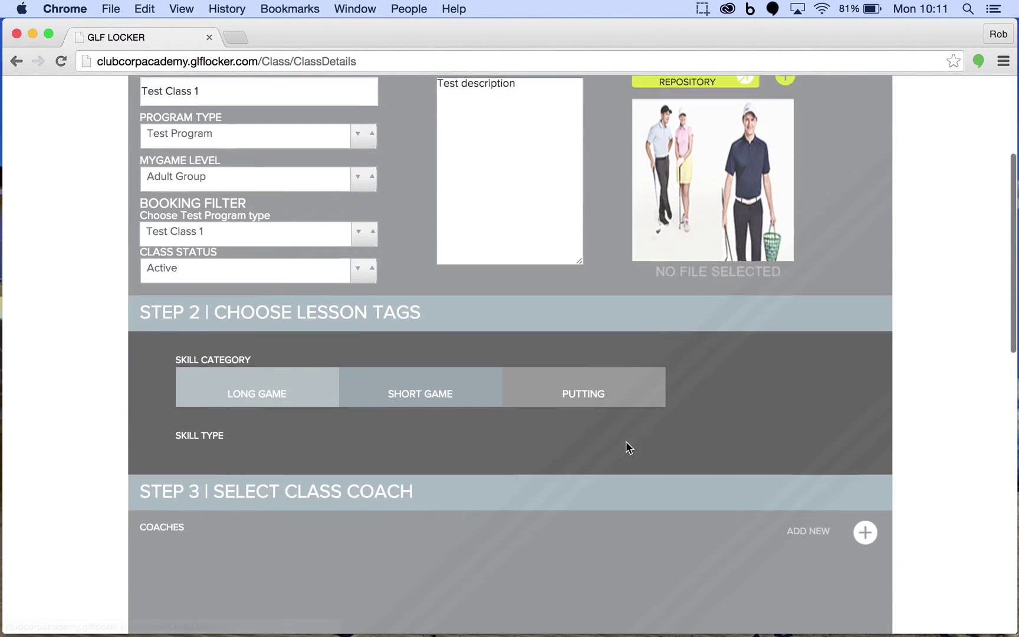
{"action": "scroll", "coordinate": [625, 441], "scroll_direction": "down", "scroll_amount": 3}
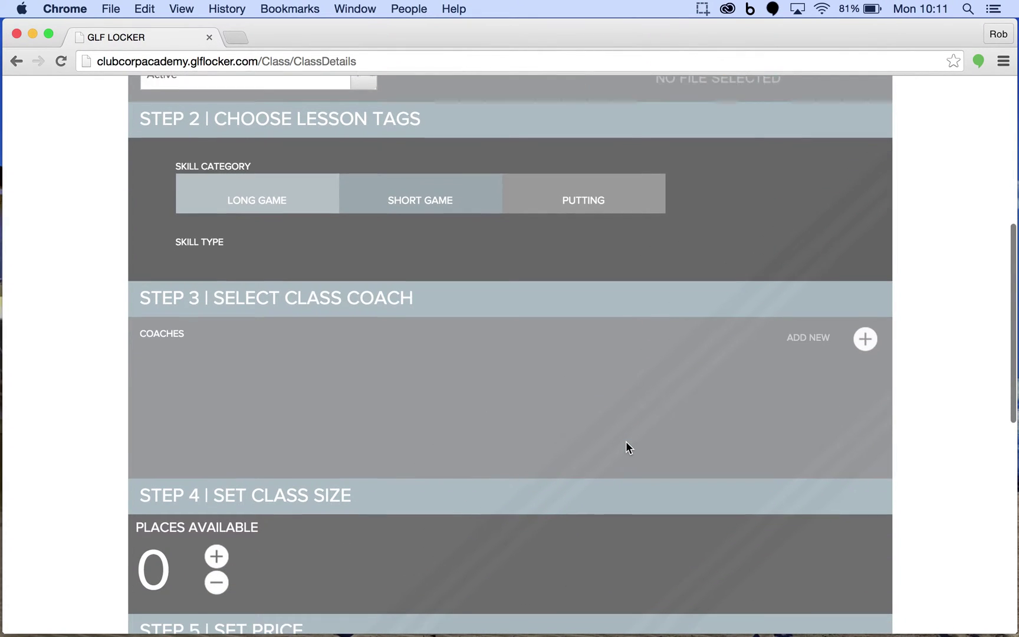
{"action": "left_click", "coordinate": [248, 195]}
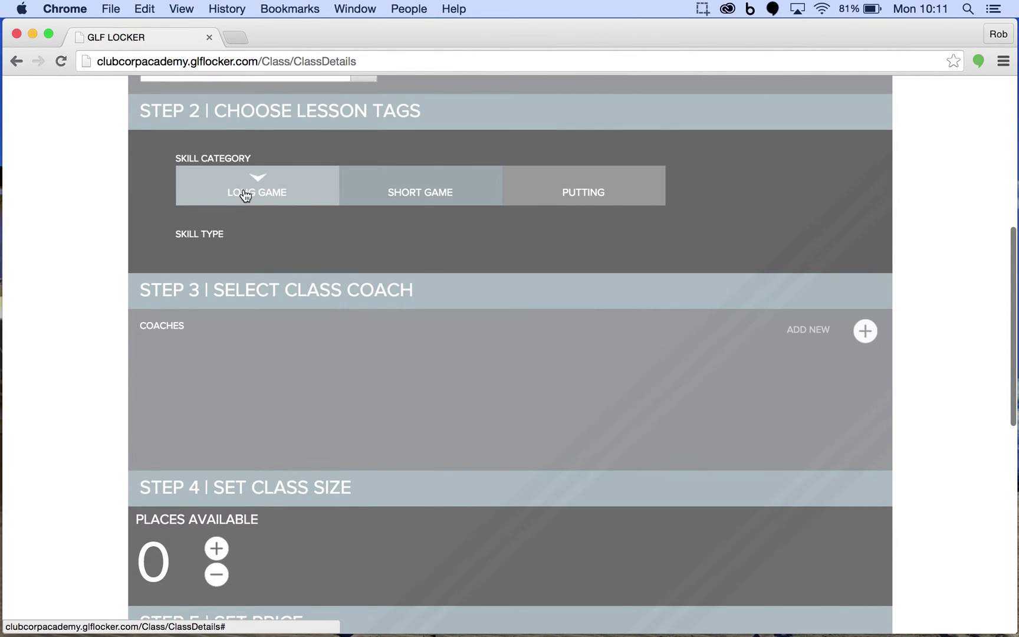
{"action": "left_click", "coordinate": [251, 195]}
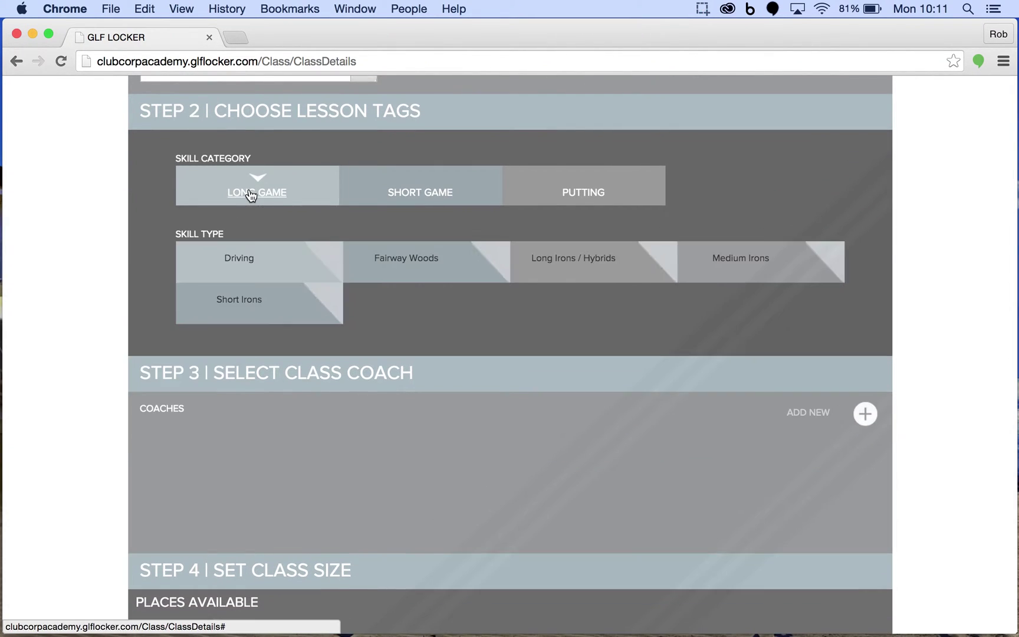
{"action": "left_click", "coordinate": [322, 253]}
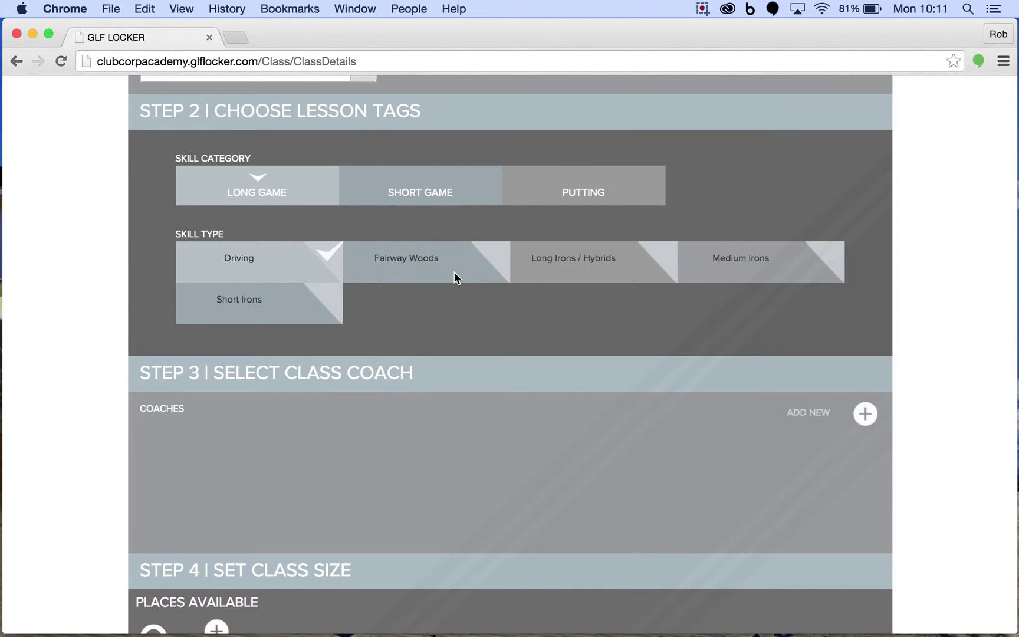
{"action": "left_click", "coordinate": [666, 254]}
{"action": "left_click", "coordinate": [473, 196]}
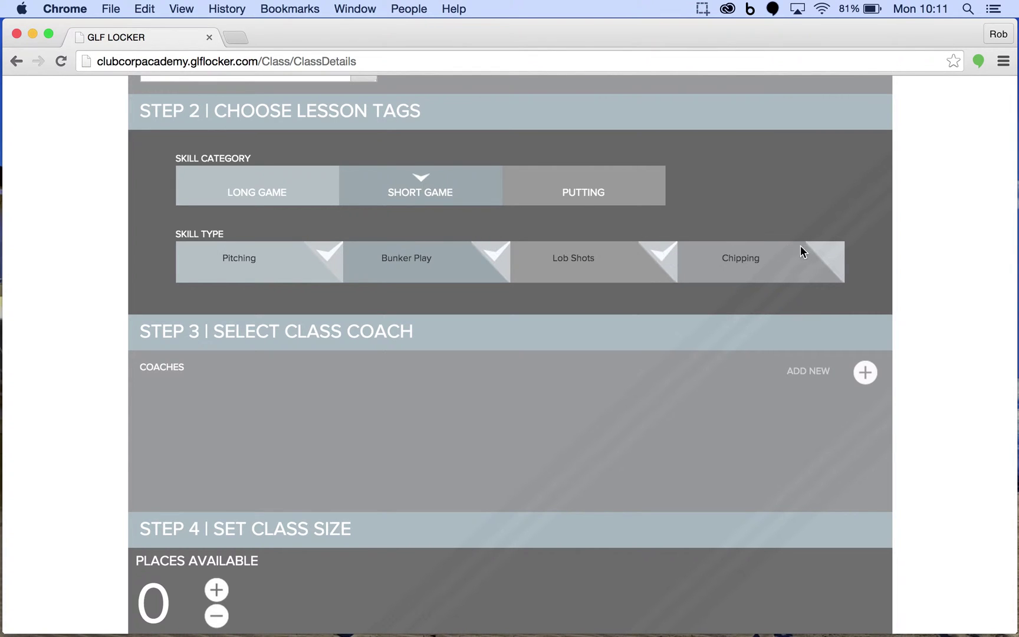
{"action": "left_click", "coordinate": [604, 191]}
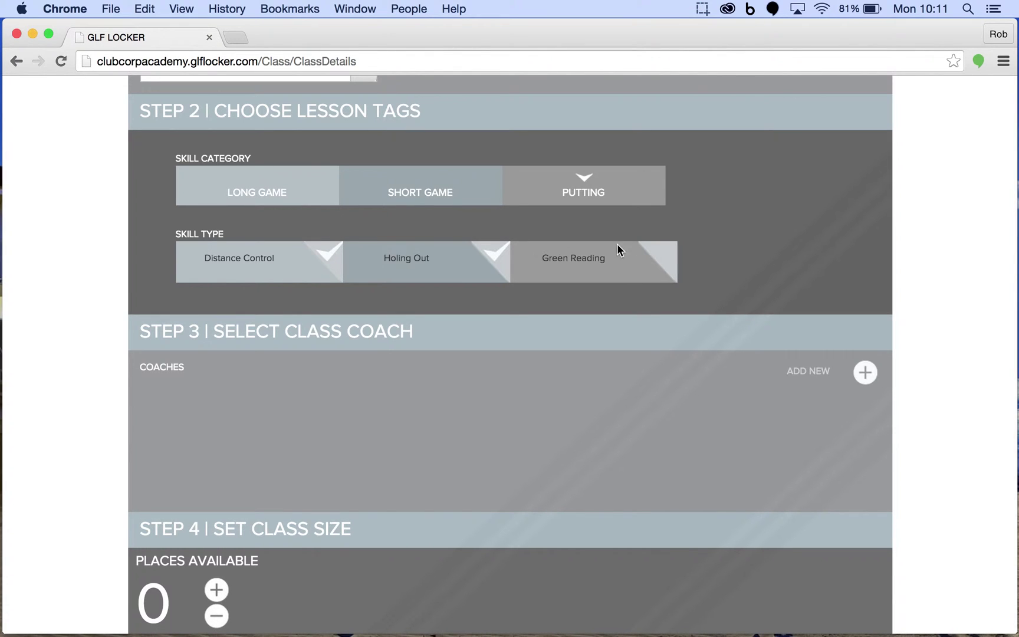
Add the one listed coach as the class coach and save the selection
{"action": "scroll", "coordinate": [496, 330], "scroll_direction": "down", "scroll_amount": 5}
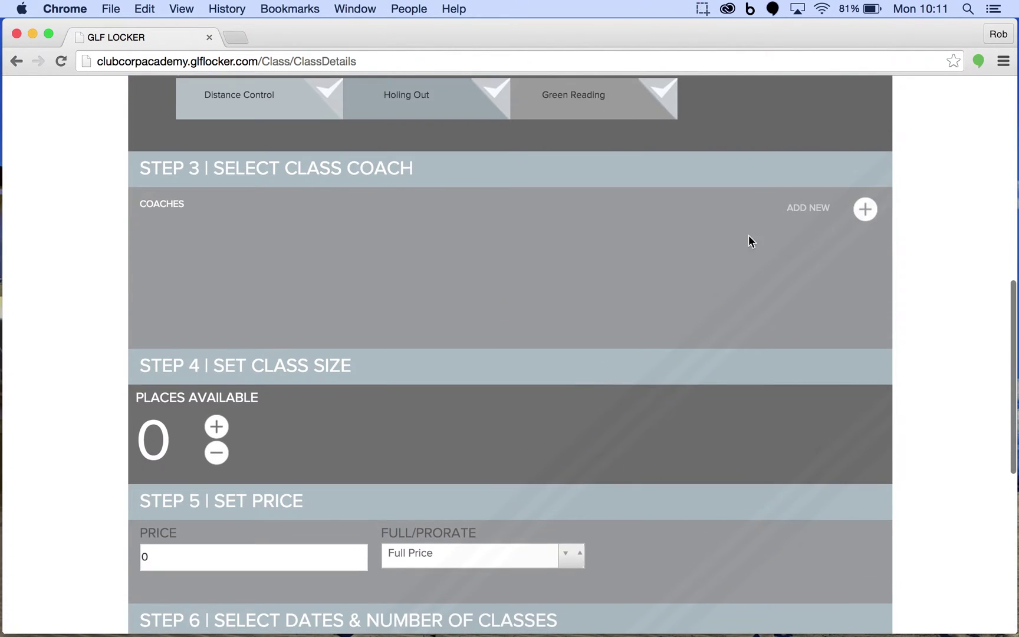
{"action": "left_click", "coordinate": [865, 208]}
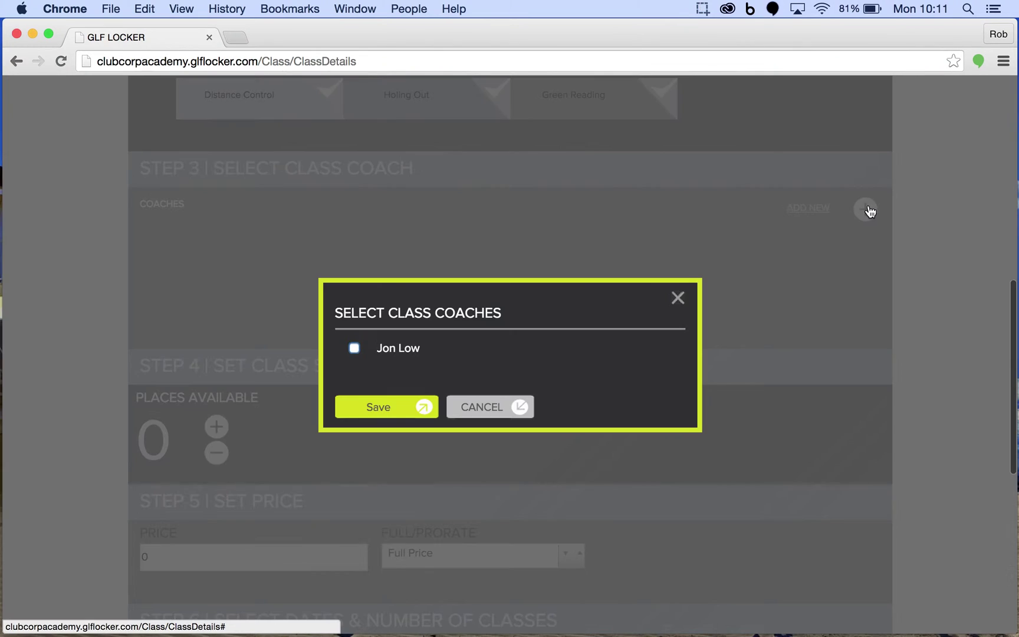
{"action": "left_click", "coordinate": [354, 348]}
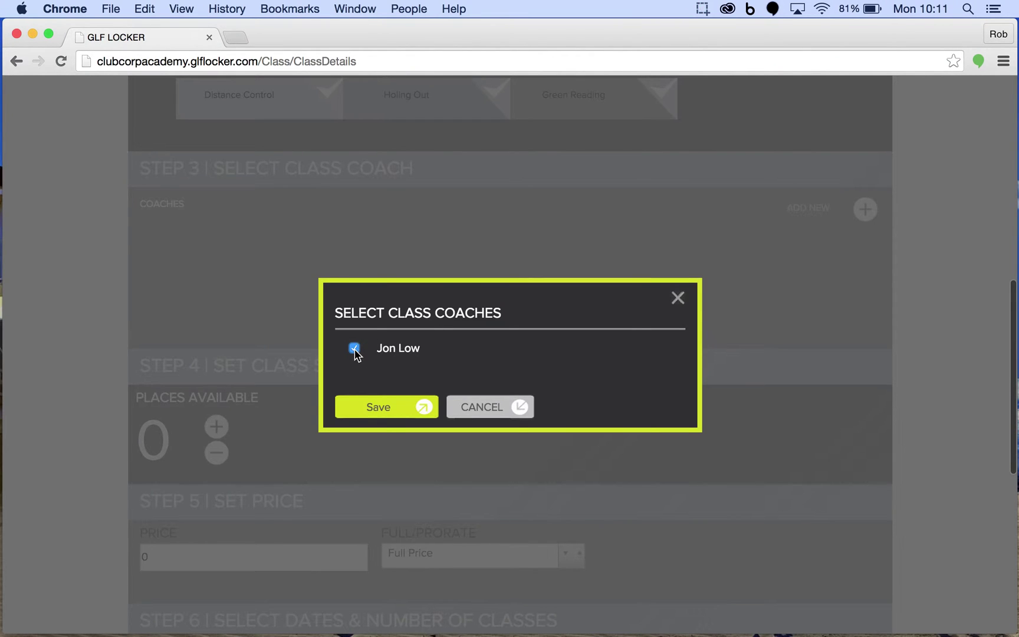
{"action": "left_click", "coordinate": [378, 406]}
Set the class size to 6 available places
{"action": "scroll", "coordinate": [329, 314], "scroll_direction": "down", "scroll_amount": 4}
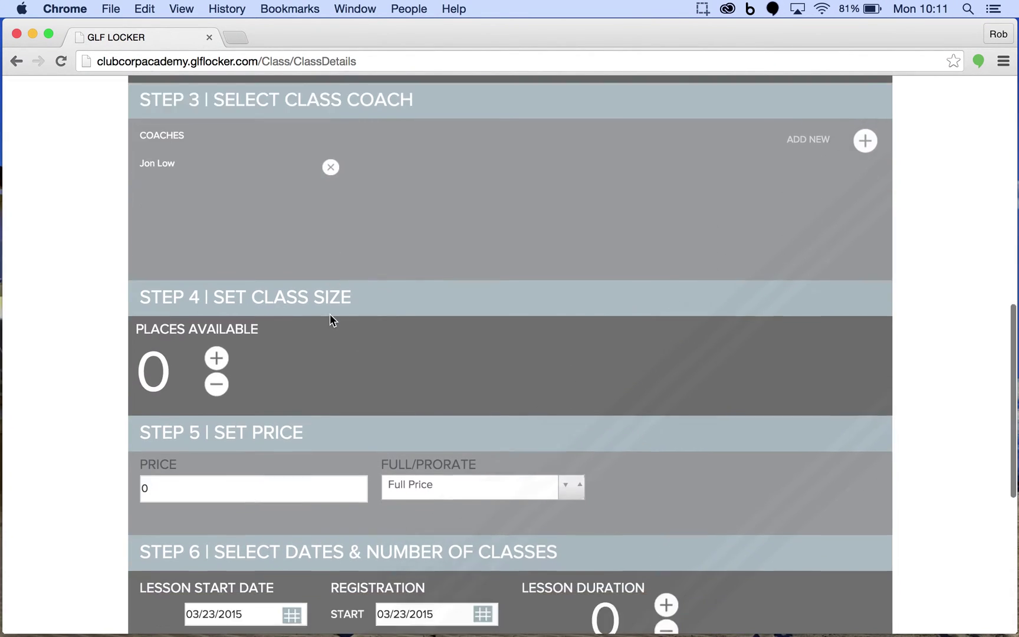
{"action": "left_click", "coordinate": [217, 303]}
{"action": "left_click", "coordinate": [216, 301]}
{"action": "left_click", "coordinate": [216, 300]}
{"action": "left_click", "coordinate": [217, 301]}
{"action": "left_click", "coordinate": [217, 301]}
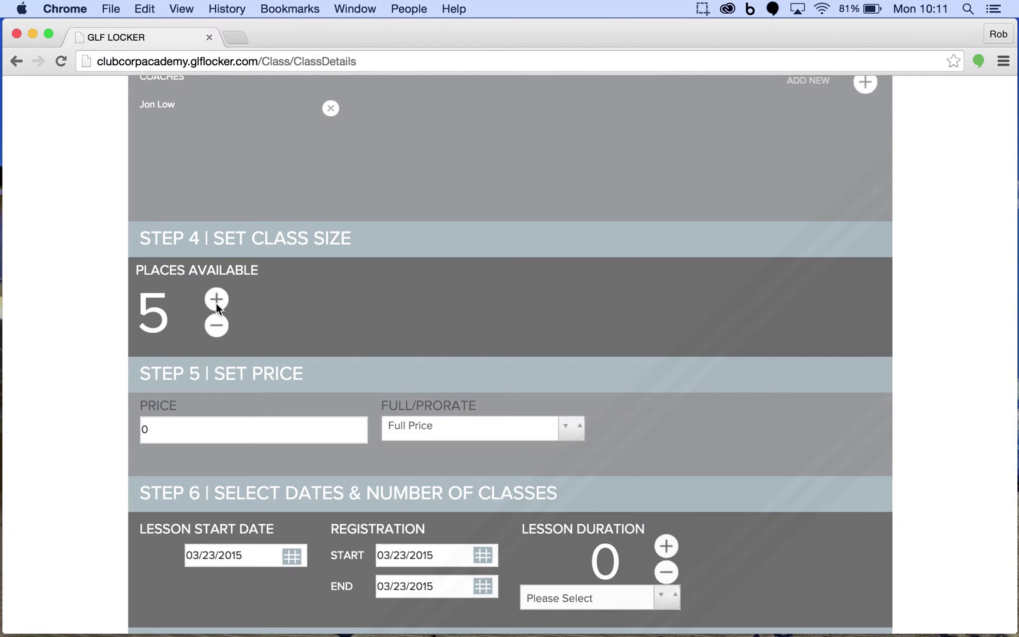
{"action": "left_click", "coordinate": [216, 301]}
Set the class price to 50 and keep the pricing option at Full Price
{"action": "scroll", "coordinate": [329, 368], "scroll_direction": "down", "scroll_amount": 3}
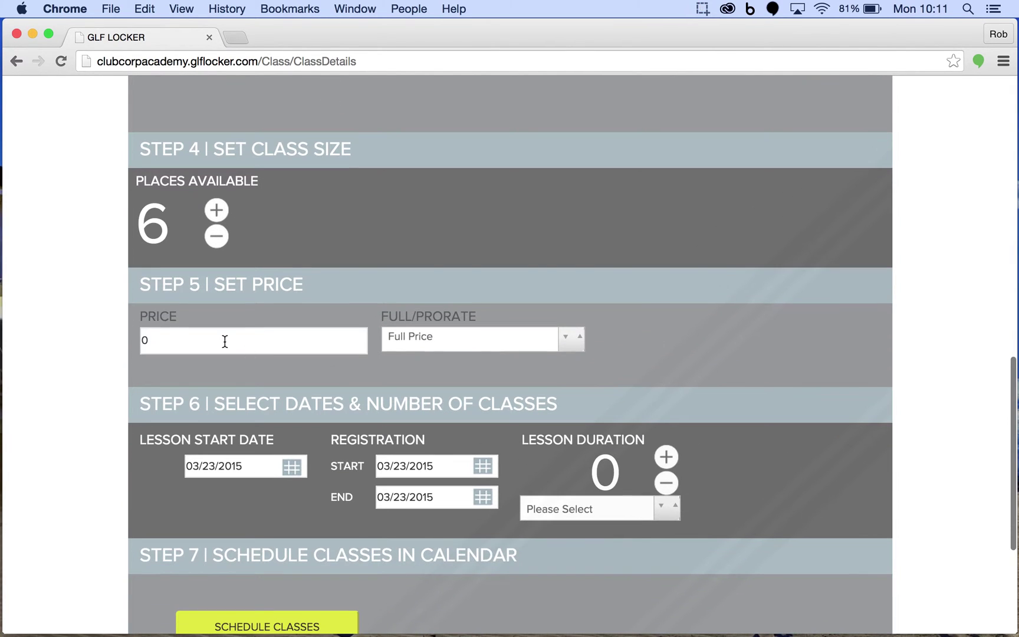
{"action": "left_click", "coordinate": [184, 339]}
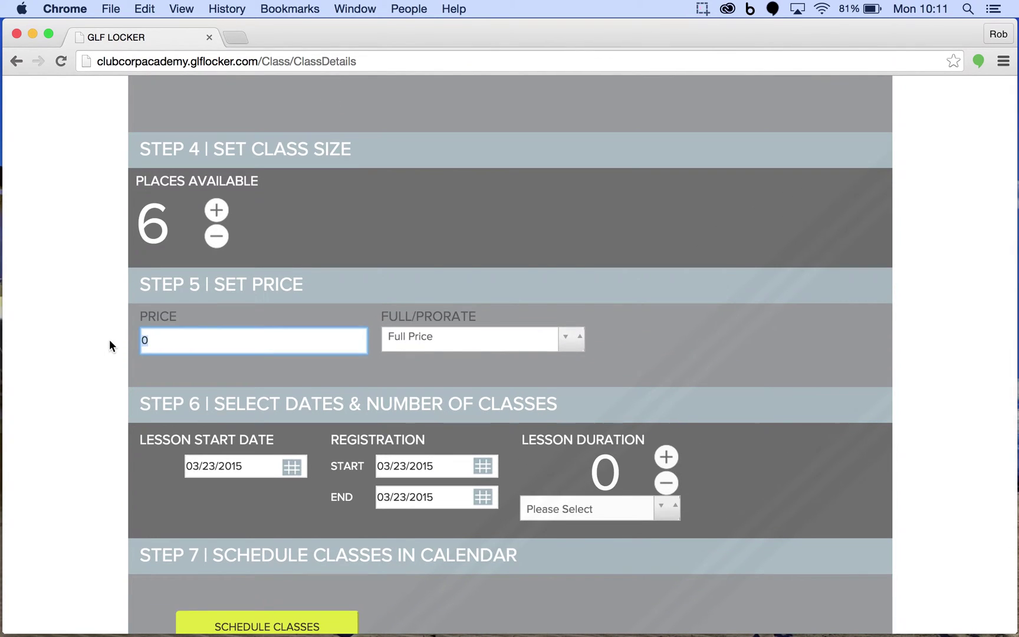
{"action": "type", "text": "50"}
{"action": "left_click", "coordinate": [297, 295]}
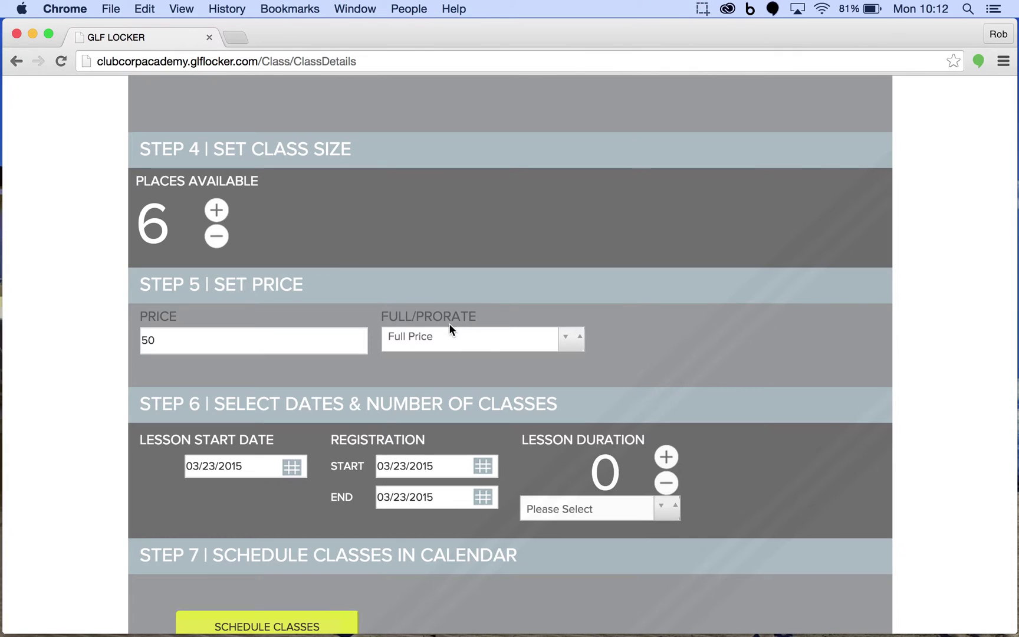
{"action": "left_click", "coordinate": [566, 341]}
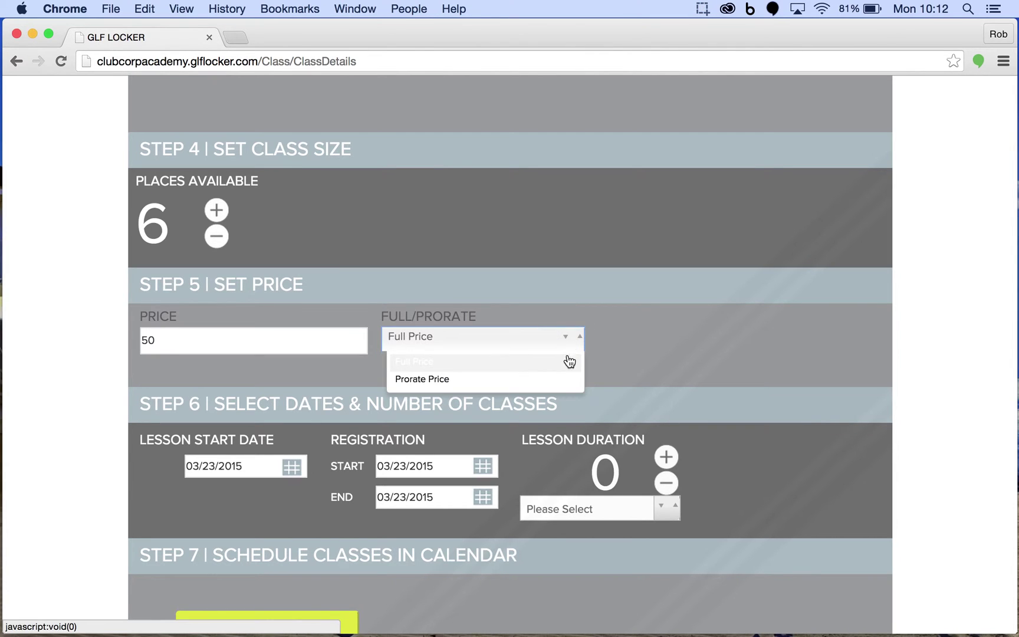
{"action": "left_click", "coordinate": [628, 347]}
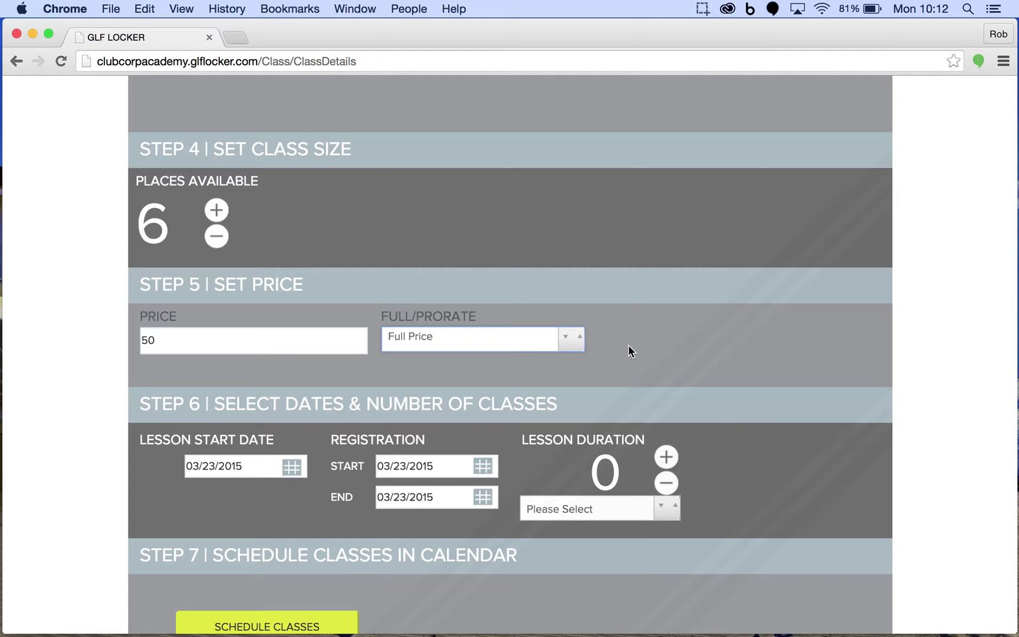
Set both the lesson start date and the registration end date to 03/25/2015
{"action": "scroll", "coordinate": [629, 346], "scroll_direction": "down", "scroll_amount": 1}
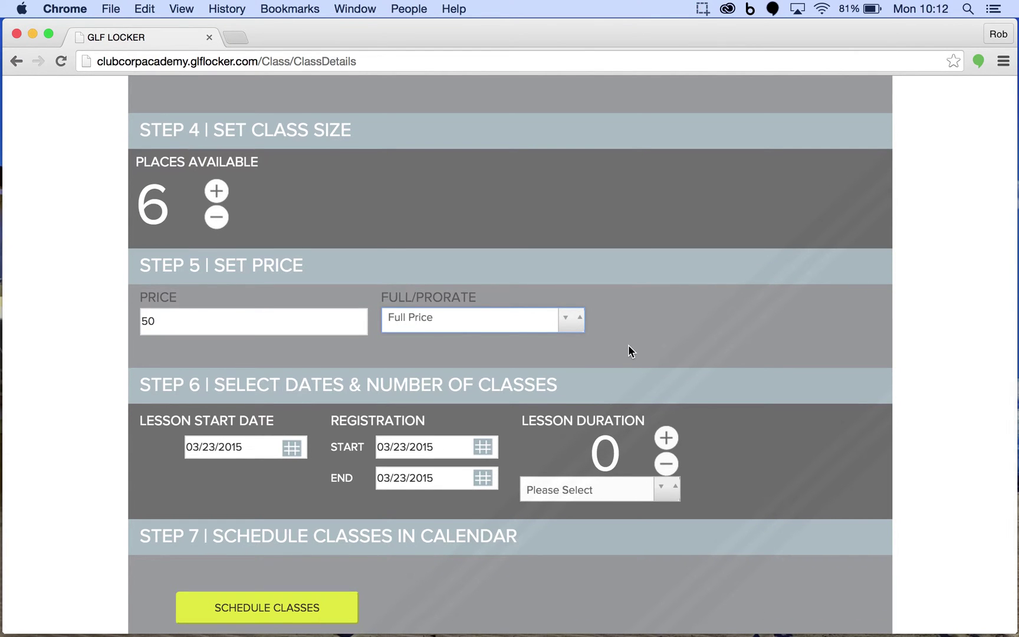
{"action": "scroll", "coordinate": [629, 346], "scroll_direction": "down", "scroll_amount": 5}
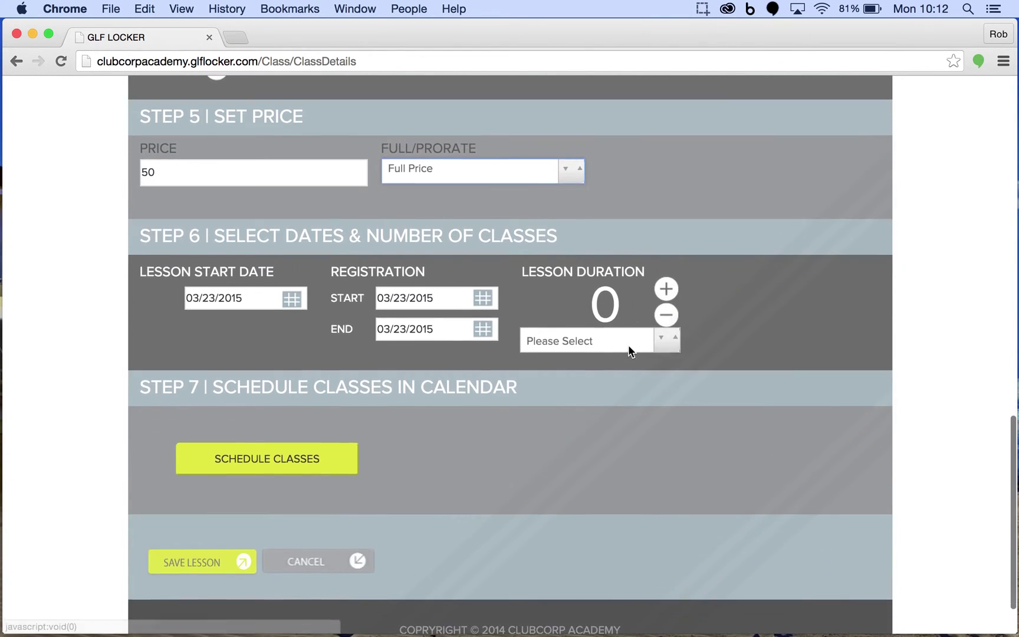
{"action": "scroll", "coordinate": [628, 345], "scroll_direction": "down", "scroll_amount": 2}
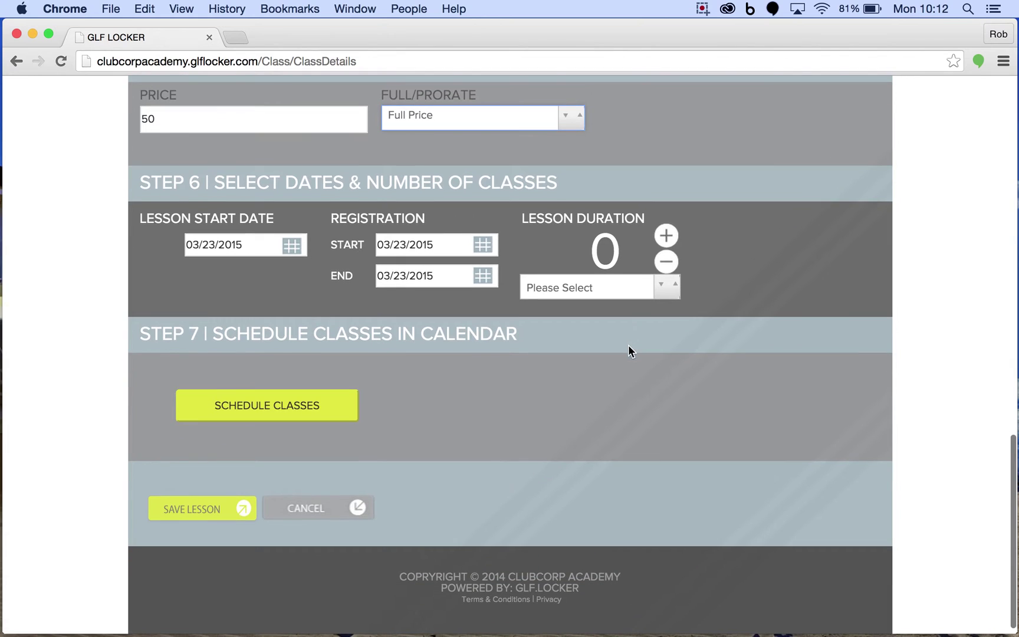
{"action": "left_click", "coordinate": [291, 244]}
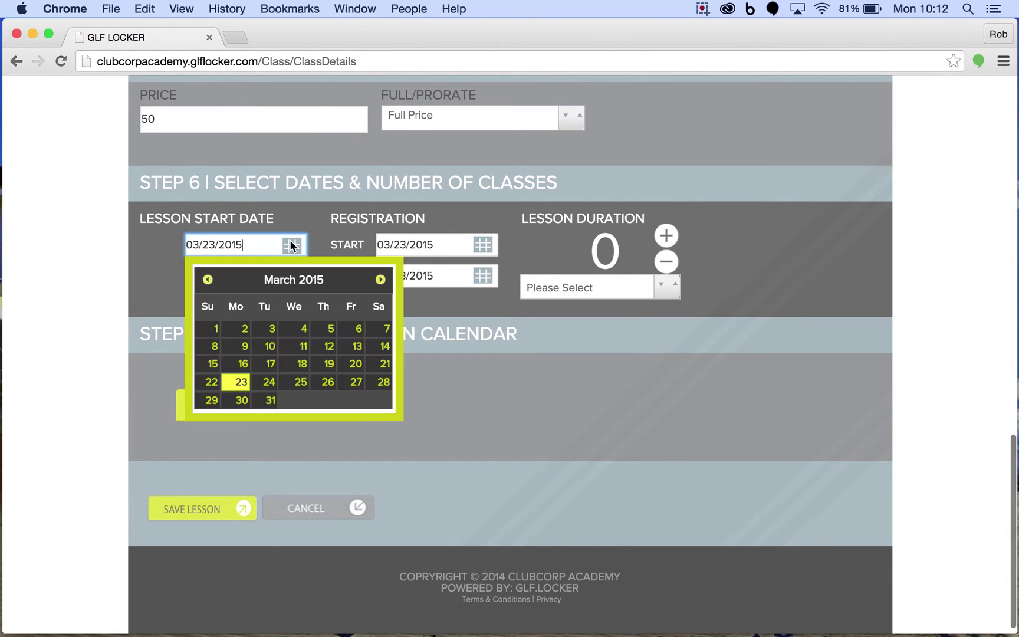
{"action": "left_click", "coordinate": [300, 384]}
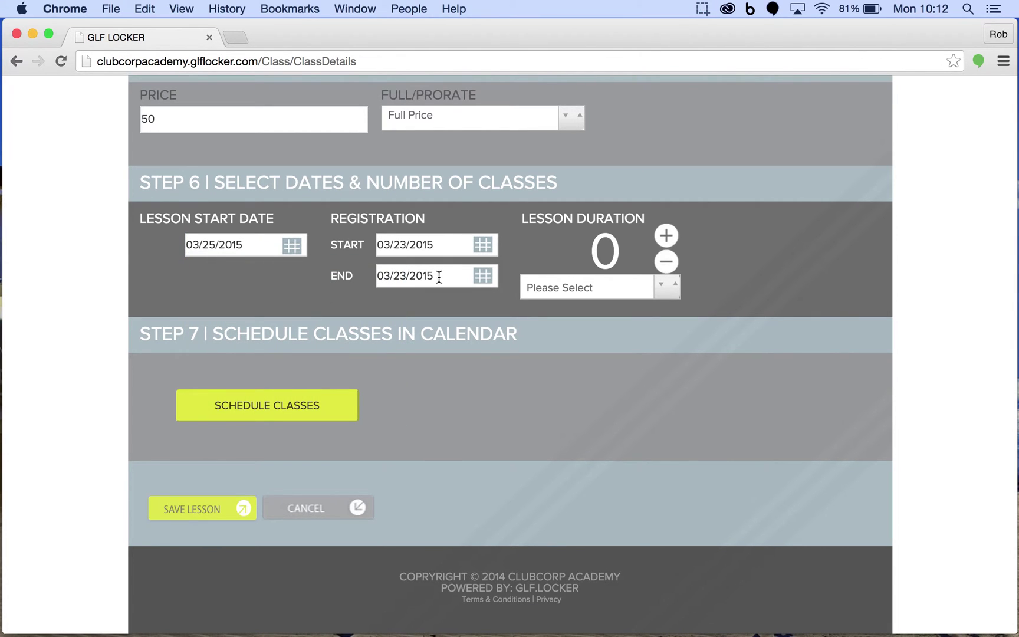
{"action": "left_click", "coordinate": [476, 277]}
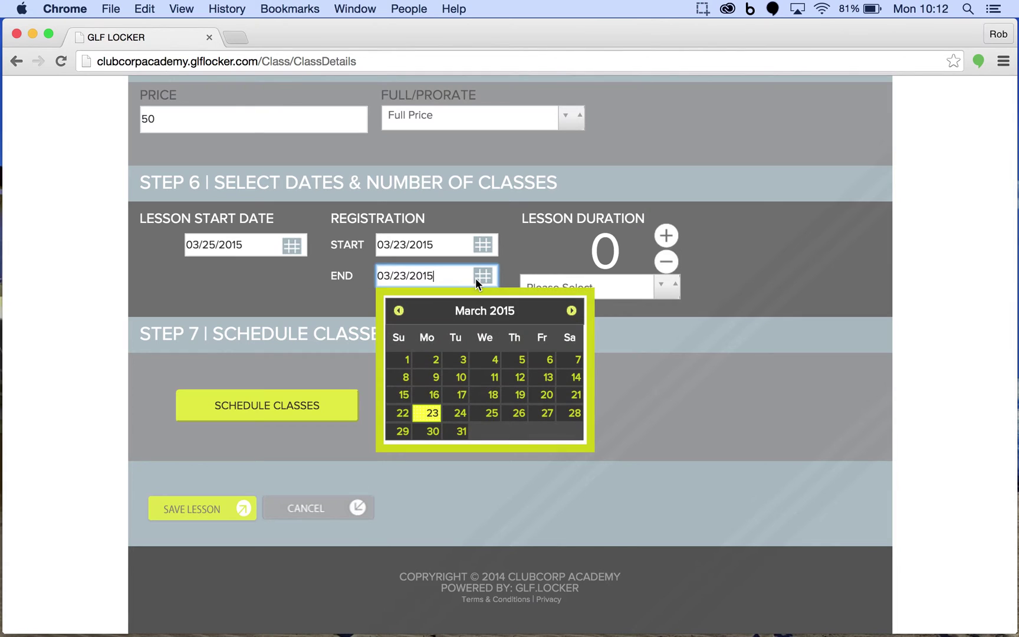
{"action": "left_click", "coordinate": [492, 413]}
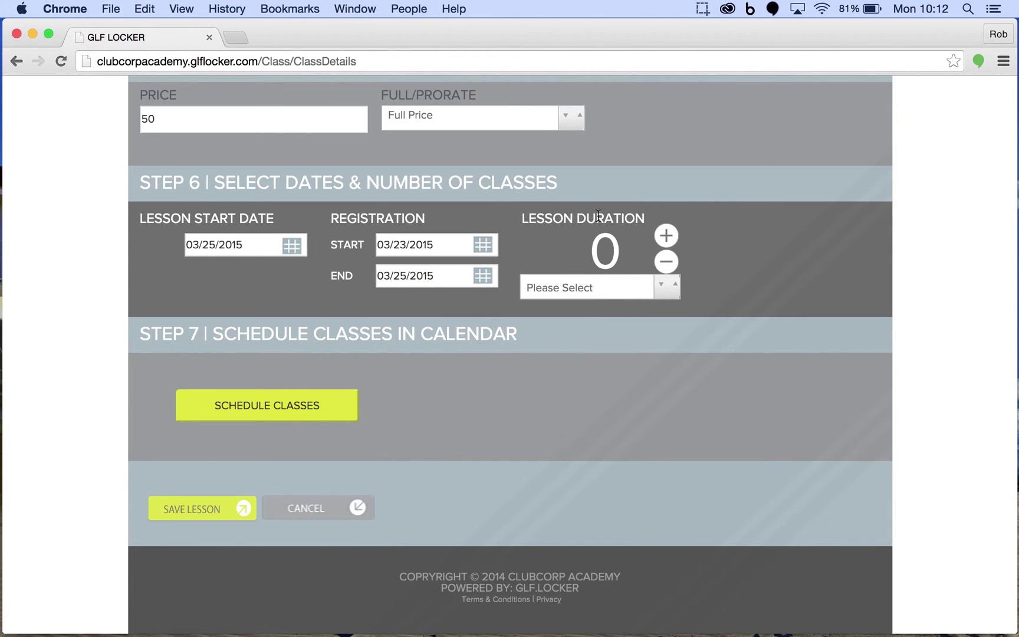
Set the lesson duration to 5 Week(s)
{"action": "left_click", "coordinate": [666, 236]}
{"action": "left_click", "coordinate": [667, 235]}
{"action": "left_click", "coordinate": [667, 236]}
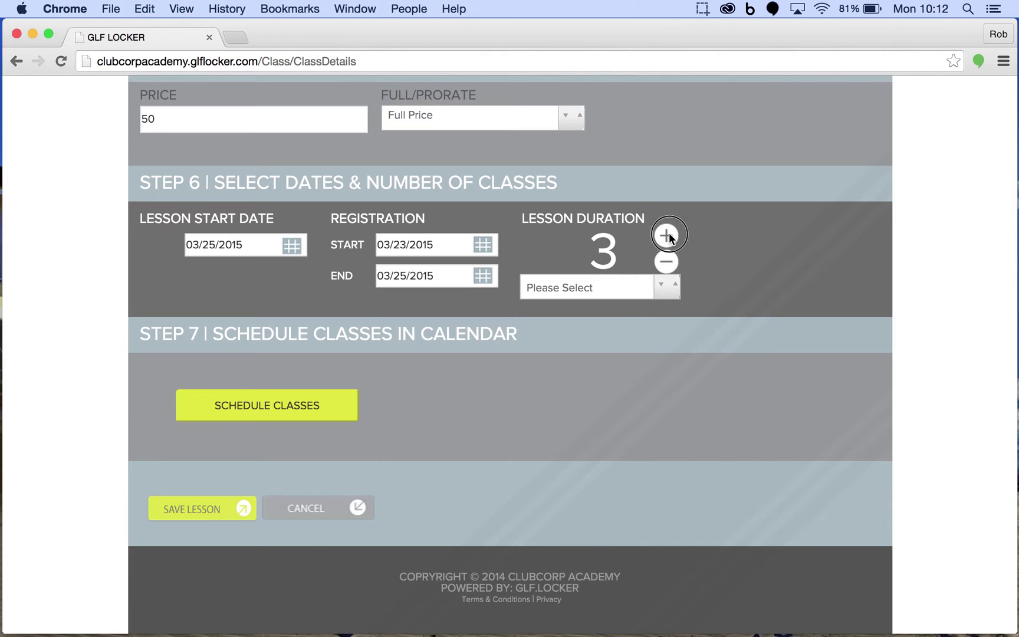
{"action": "left_click", "coordinate": [667, 235]}
{"action": "left_click", "coordinate": [666, 235]}
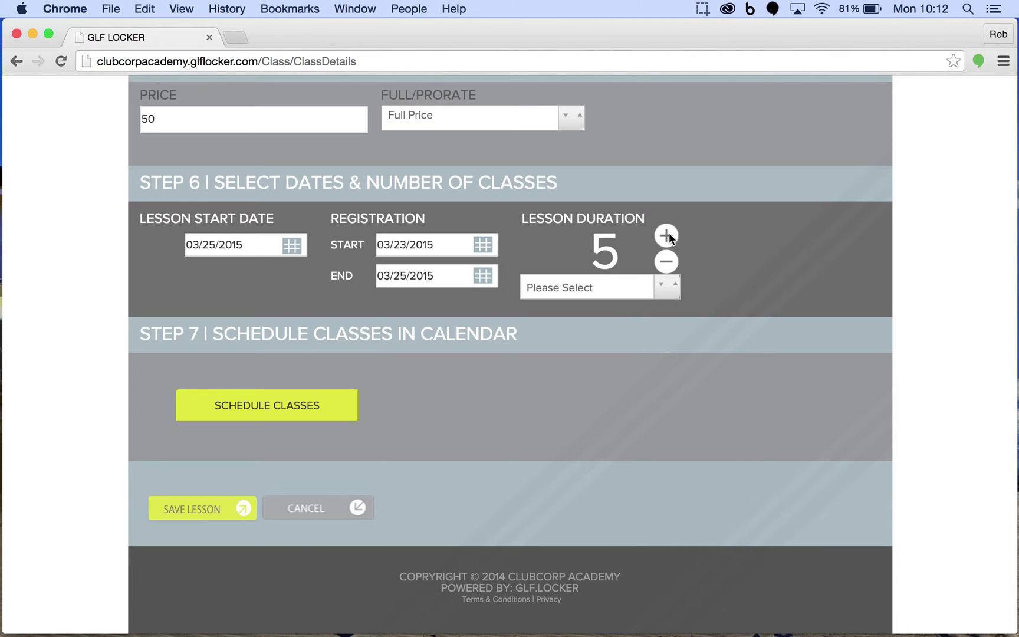
{"action": "left_click", "coordinate": [664, 287]}
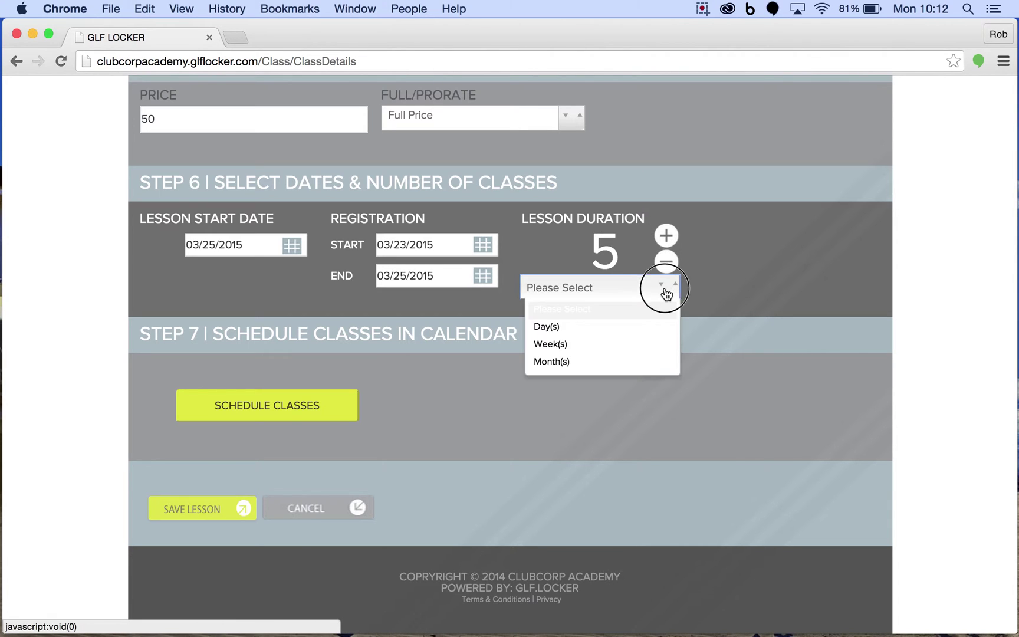
{"action": "left_click", "coordinate": [642, 348]}
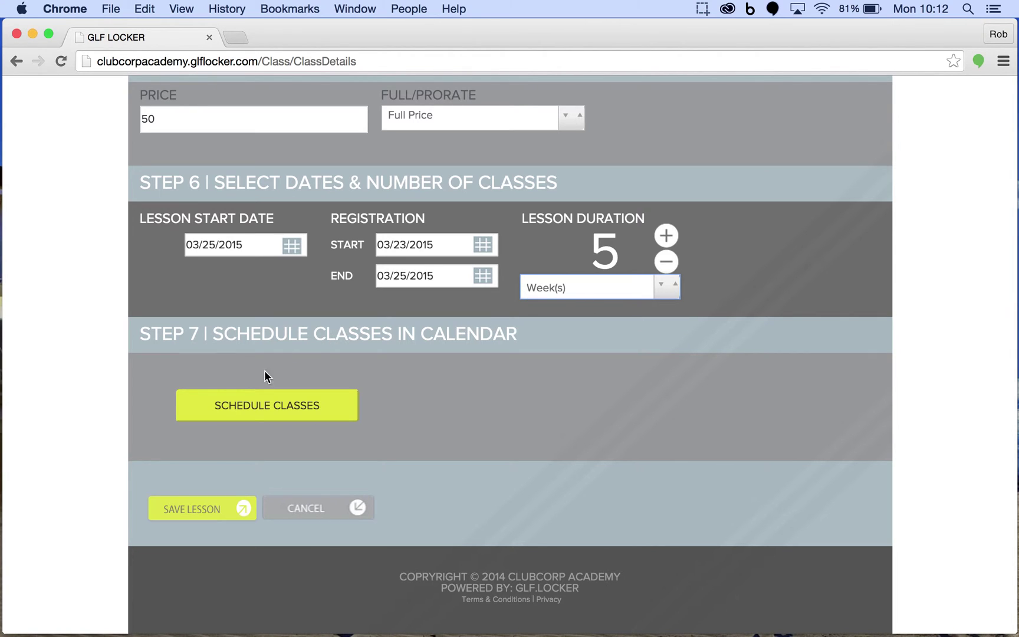
Start scheduling the classes and choose March 25, 2015 in the calendar as the first class date
{"action": "left_click", "coordinate": [252, 401]}
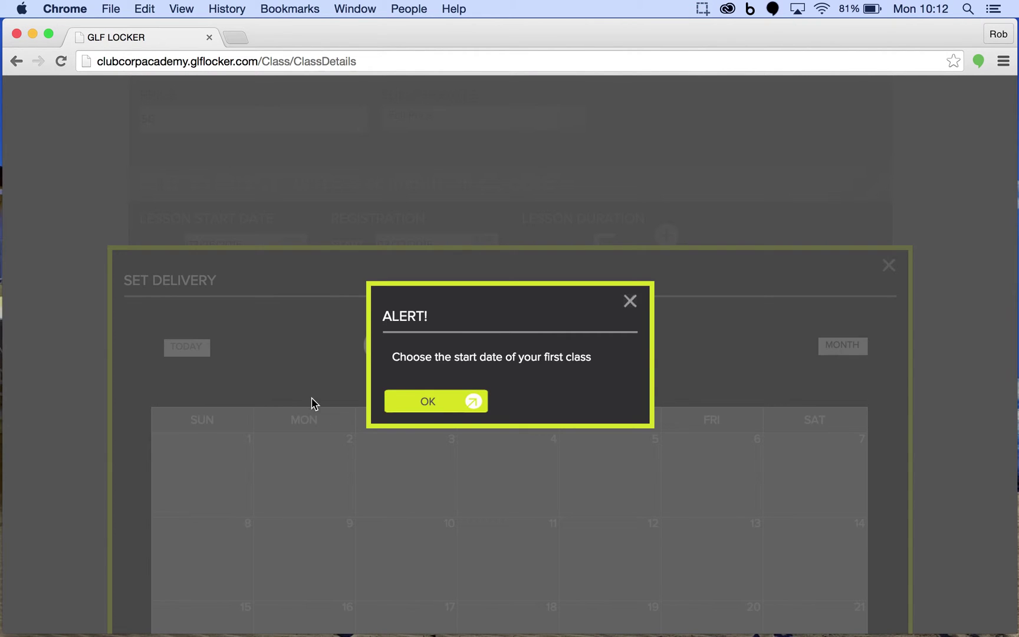
{"action": "left_click", "coordinate": [414, 403]}
{"action": "scroll", "coordinate": [422, 404], "scroll_direction": "down", "scroll_amount": 5}
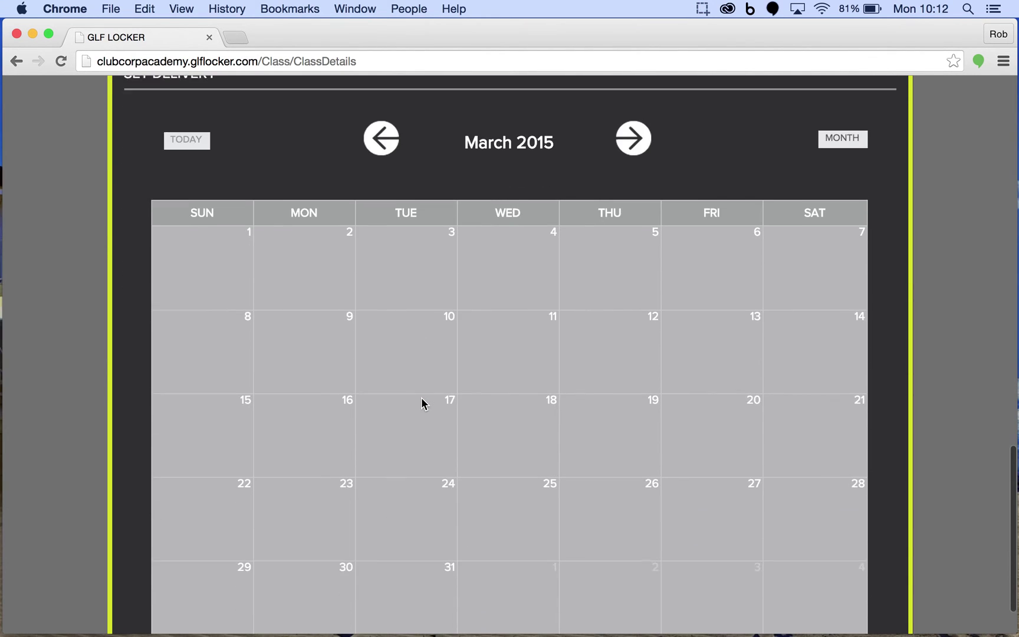
{"action": "scroll", "coordinate": [421, 397], "scroll_direction": "down", "scroll_amount": 3}
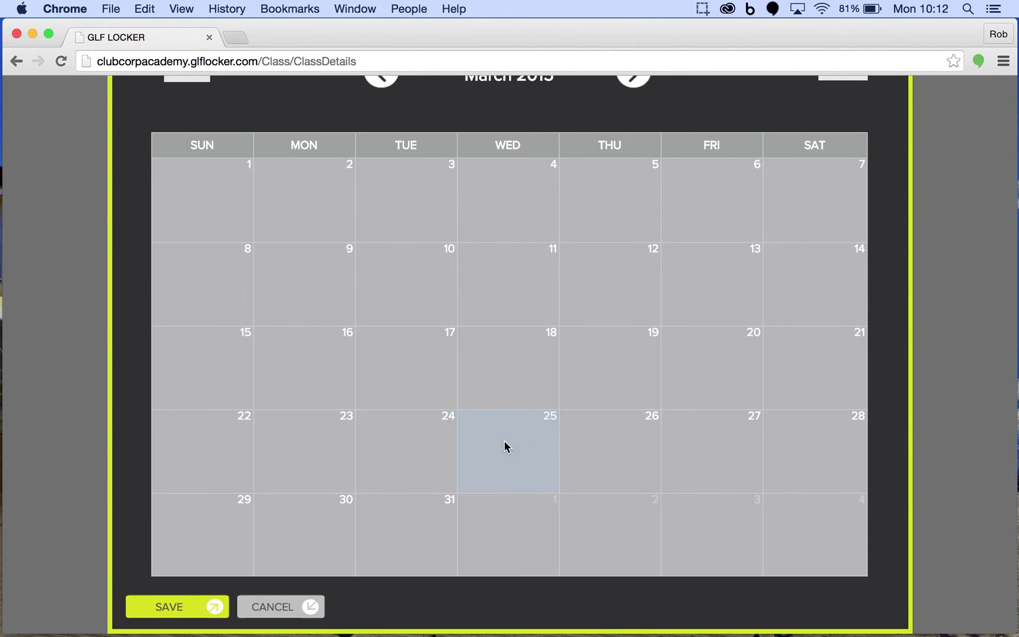
{"action": "left_click", "coordinate": [505, 446]}
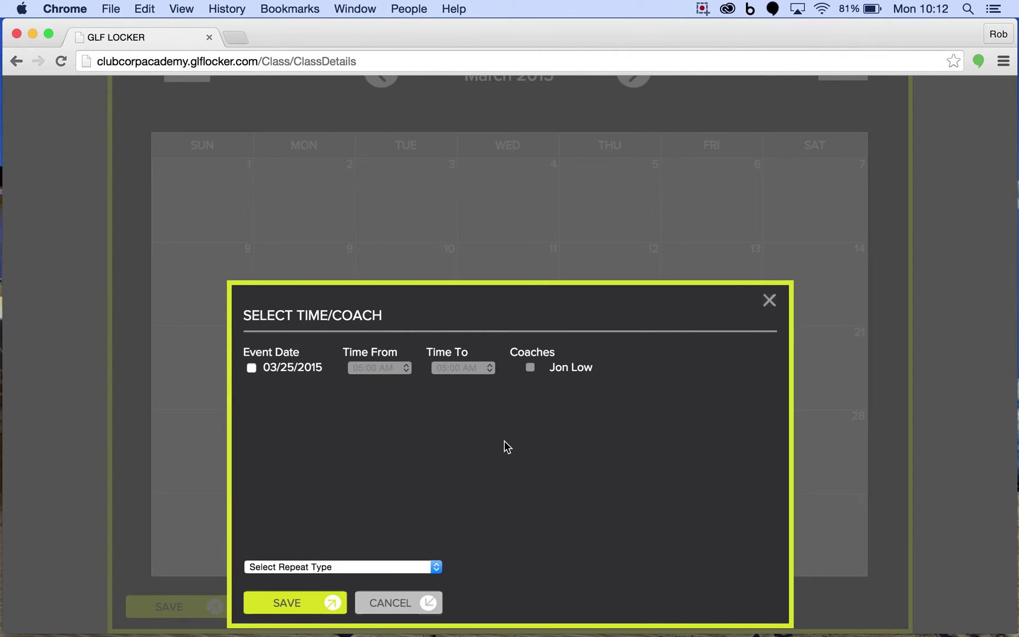
Enable the 03/25/2015 session, set its time from 10:00 AM to 11:00 AM, and assign the listed coach
{"action": "left_click", "coordinate": [251, 369]}
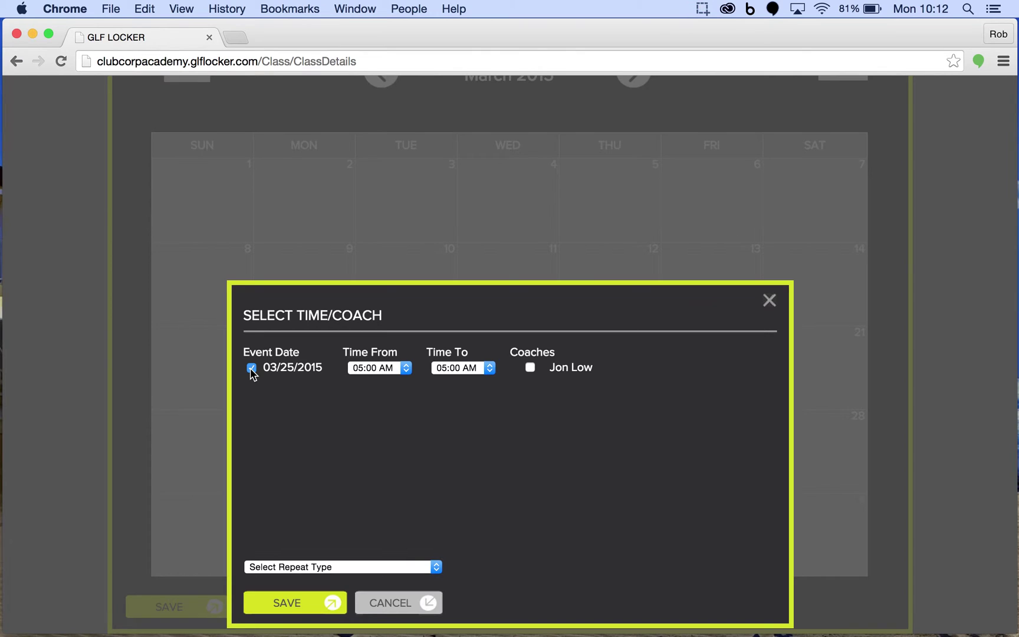
{"action": "left_click", "coordinate": [407, 371]}
{"action": "scroll", "coordinate": [378, 412], "scroll_direction": "down", "scroll_amount": 5}
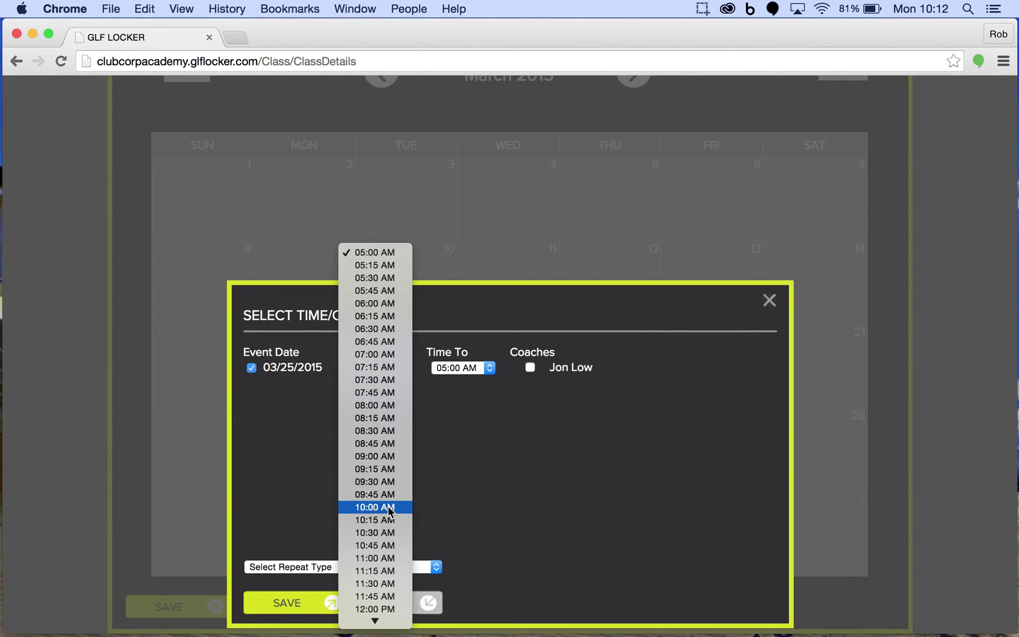
{"action": "left_click", "coordinate": [390, 508]}
{"action": "left_click", "coordinate": [489, 368]}
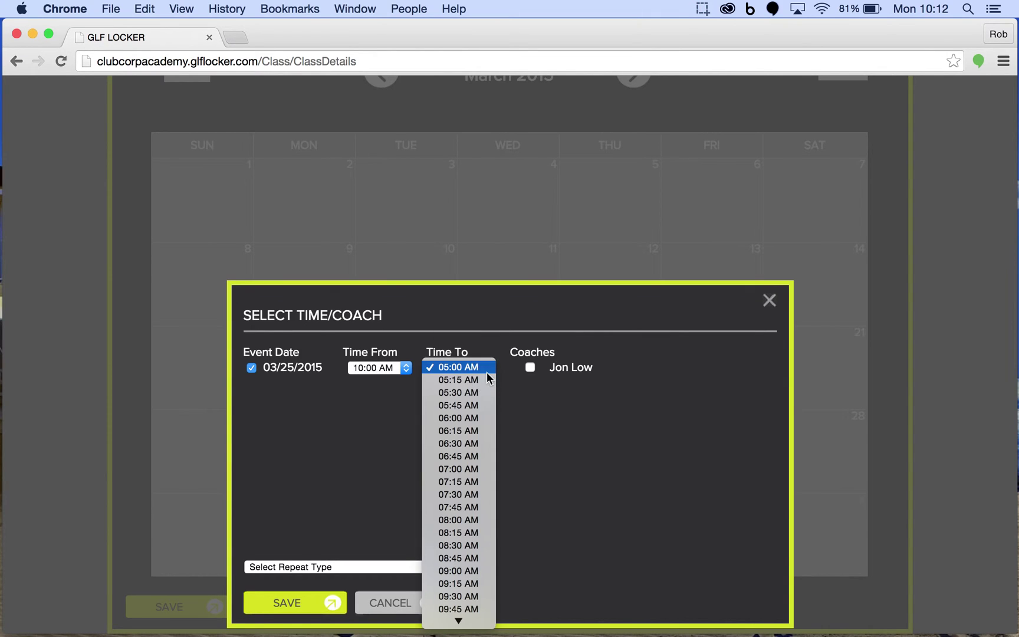
{"action": "scroll", "coordinate": [478, 498], "scroll_direction": "down", "scroll_amount": 5}
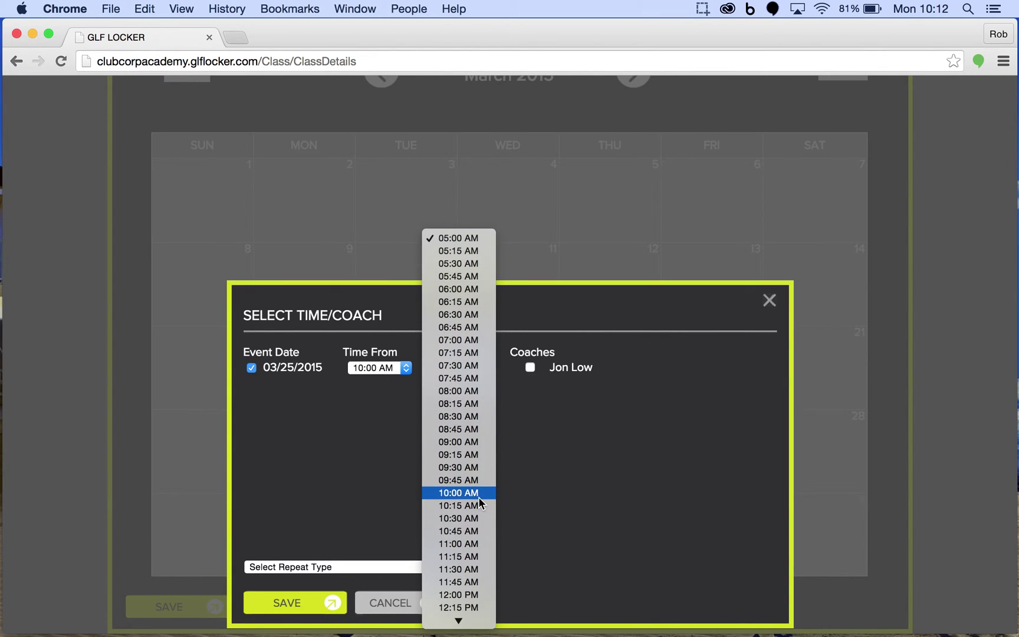
{"action": "left_click", "coordinate": [474, 546]}
{"action": "left_click", "coordinate": [530, 367]}
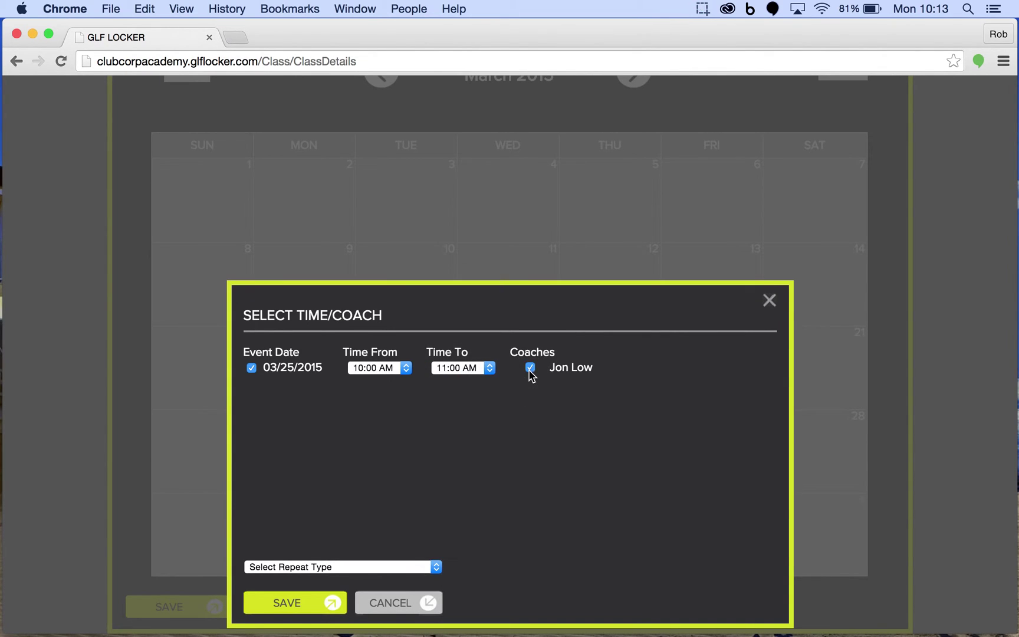
Set the session to repeat weekly and save its time and coach settings
{"action": "left_click", "coordinate": [435, 567]}
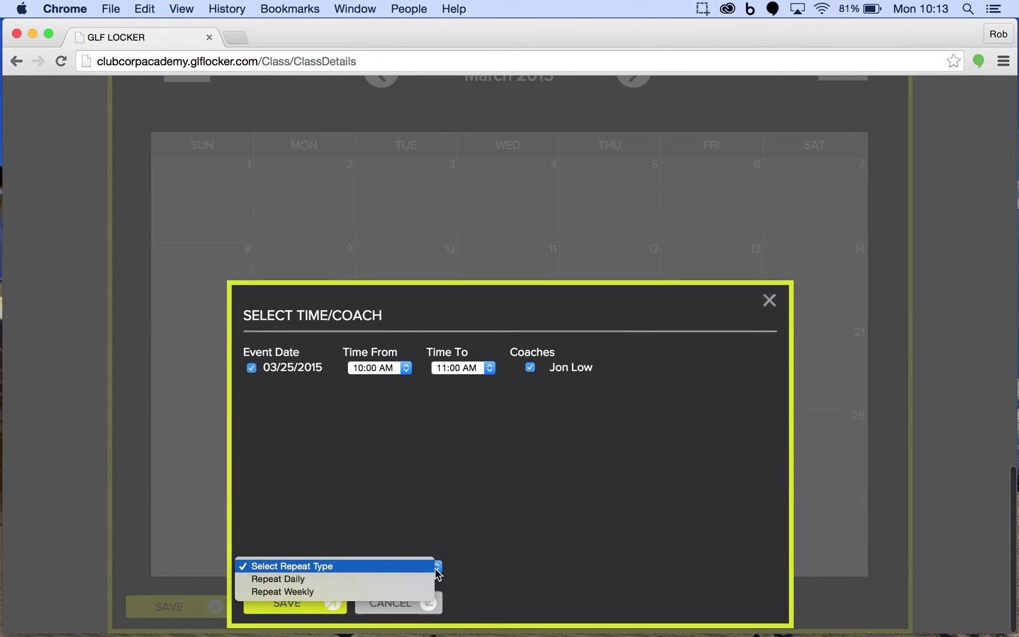
{"action": "left_click", "coordinate": [426, 593]}
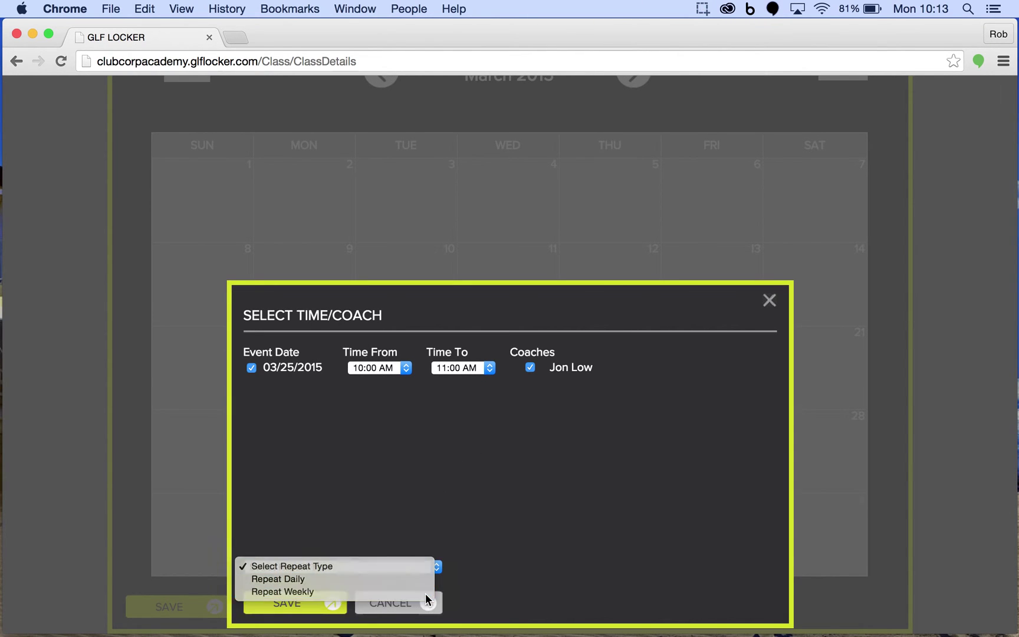
{"action": "left_click", "coordinate": [333, 605]}
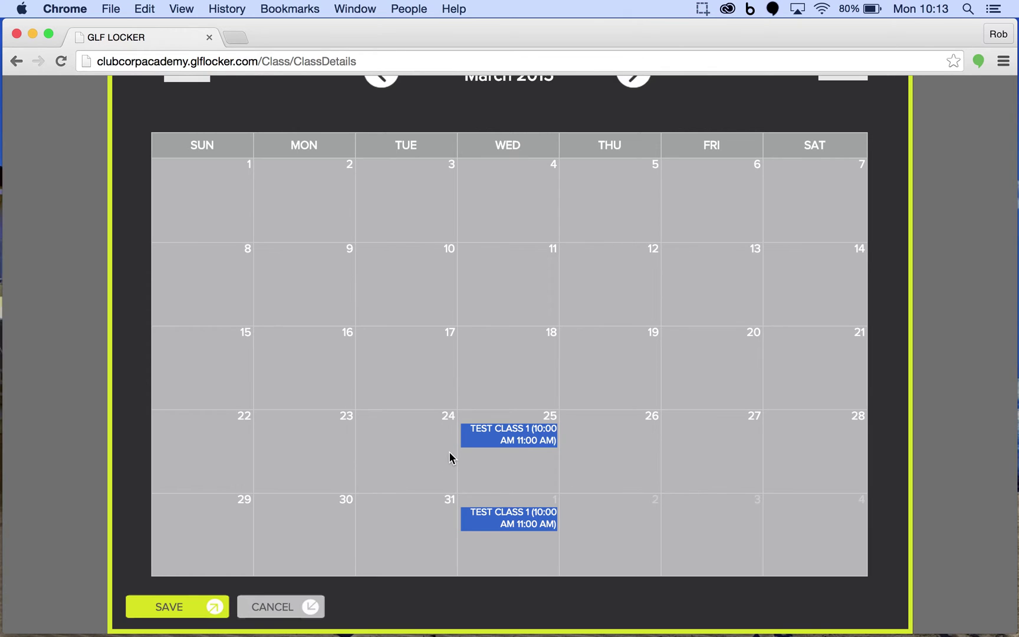
Review the Test Class 1 sessions in March and April 2015, including the time and coach options of the April 15 session
{"action": "scroll", "coordinate": [541, 328], "scroll_direction": "up", "scroll_amount": 2}
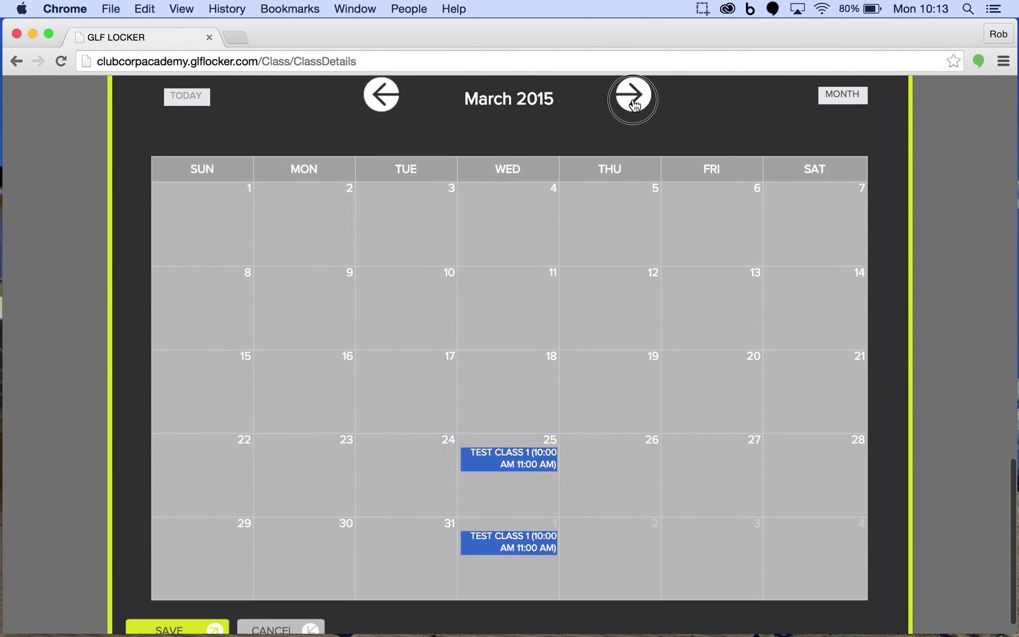
{"action": "left_click", "coordinate": [633, 96]}
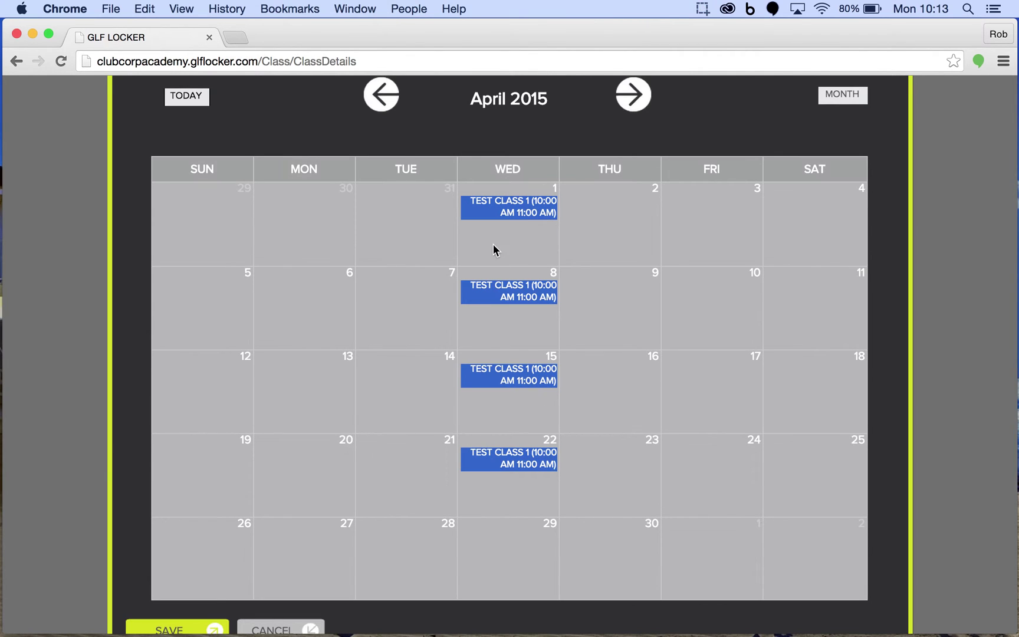
{"action": "left_click", "coordinate": [382, 100]}
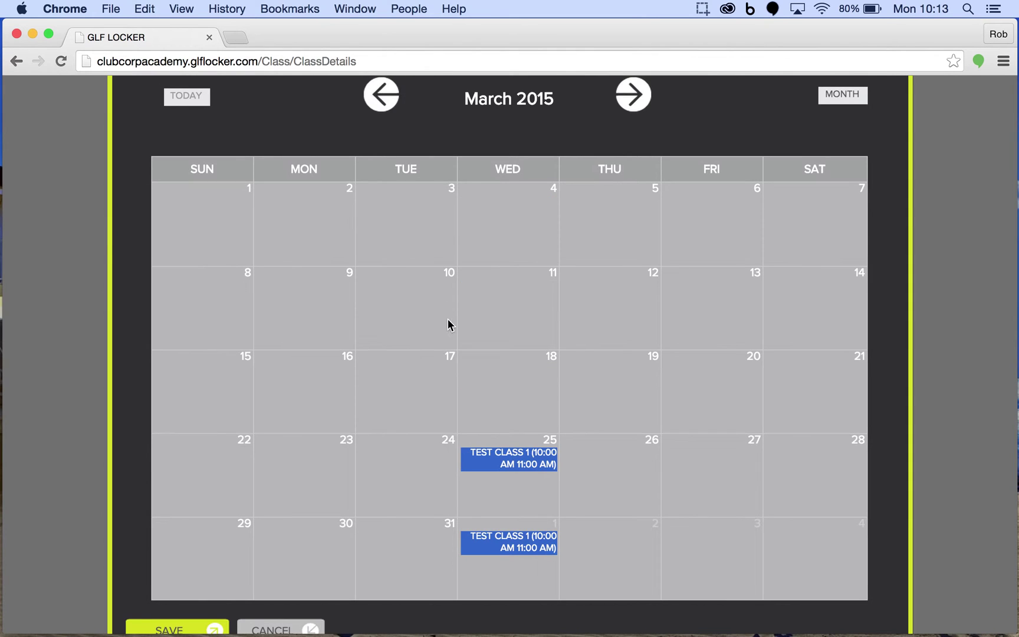
{"action": "left_click", "coordinate": [633, 93]}
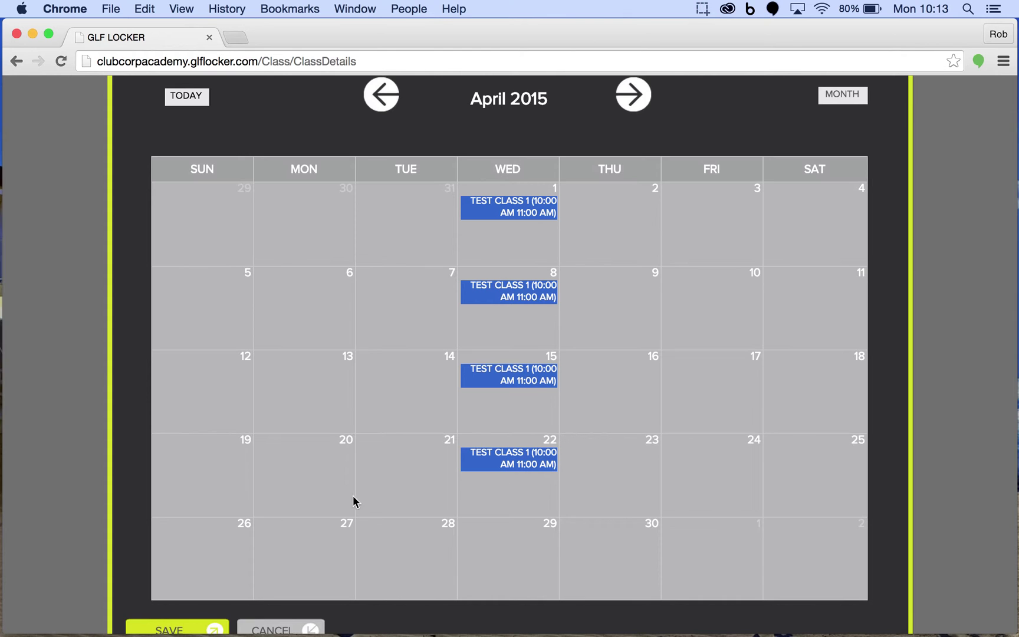
{"action": "scroll", "coordinate": [273, 513], "scroll_direction": "down", "scroll_amount": 1}
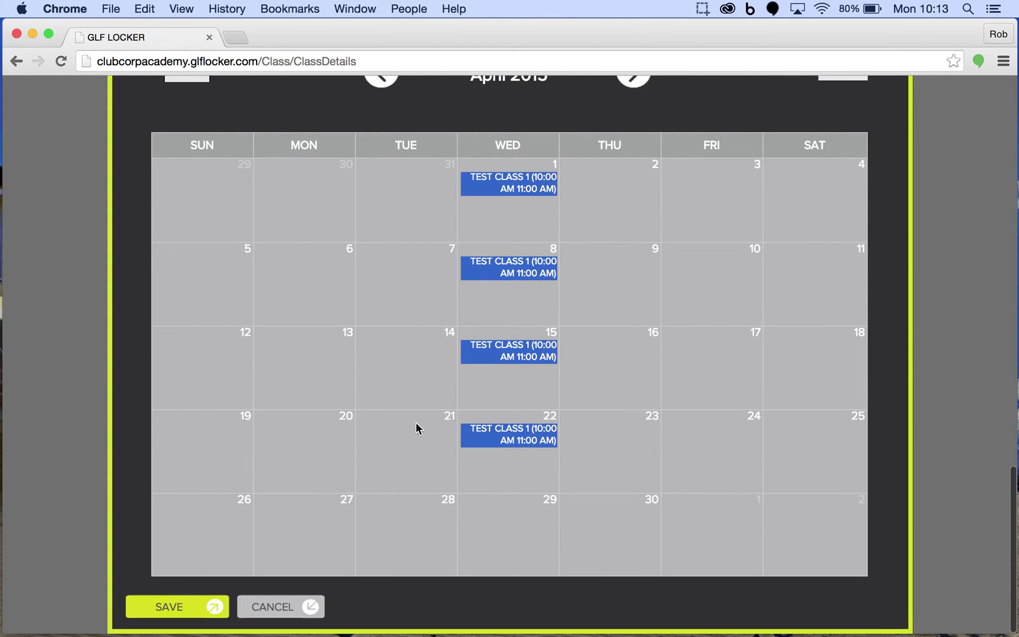
{"action": "left_click", "coordinate": [479, 357]}
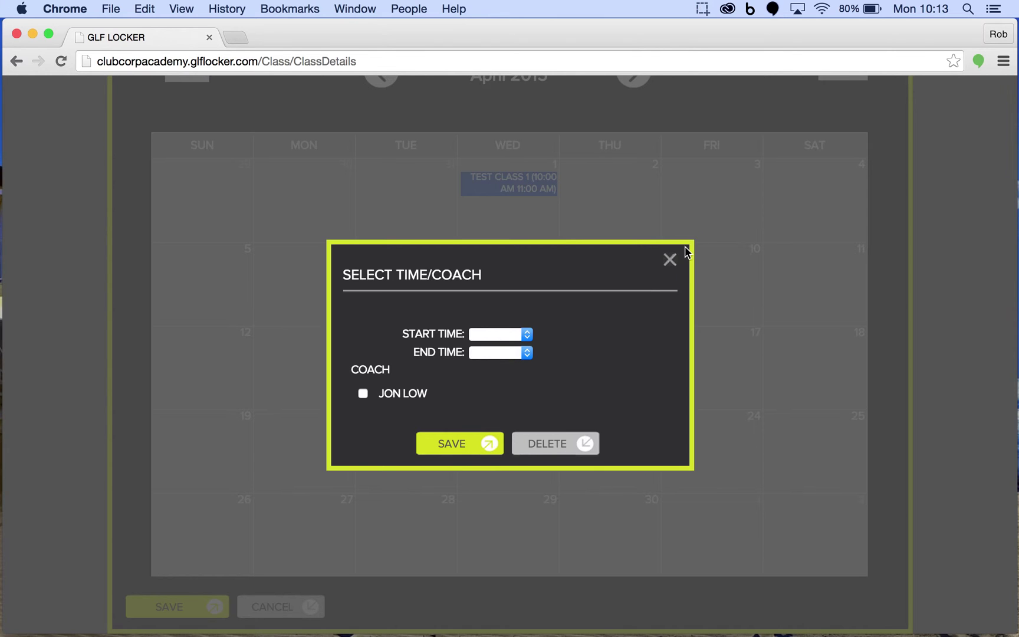
{"action": "left_click", "coordinate": [670, 260]}
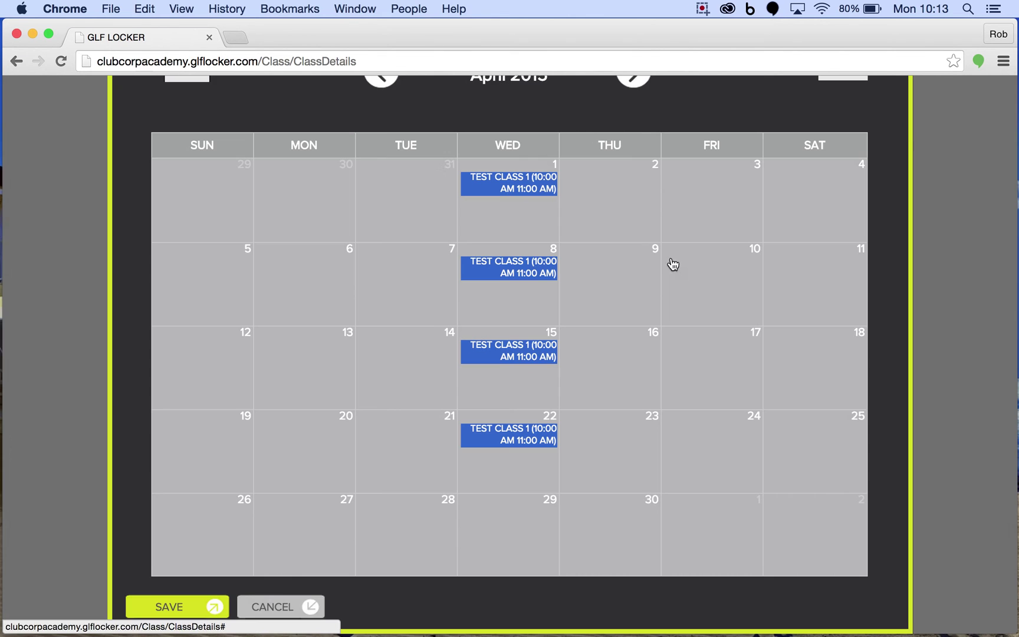
Save the class calendar and the lesson
{"action": "left_click", "coordinate": [171, 607]}
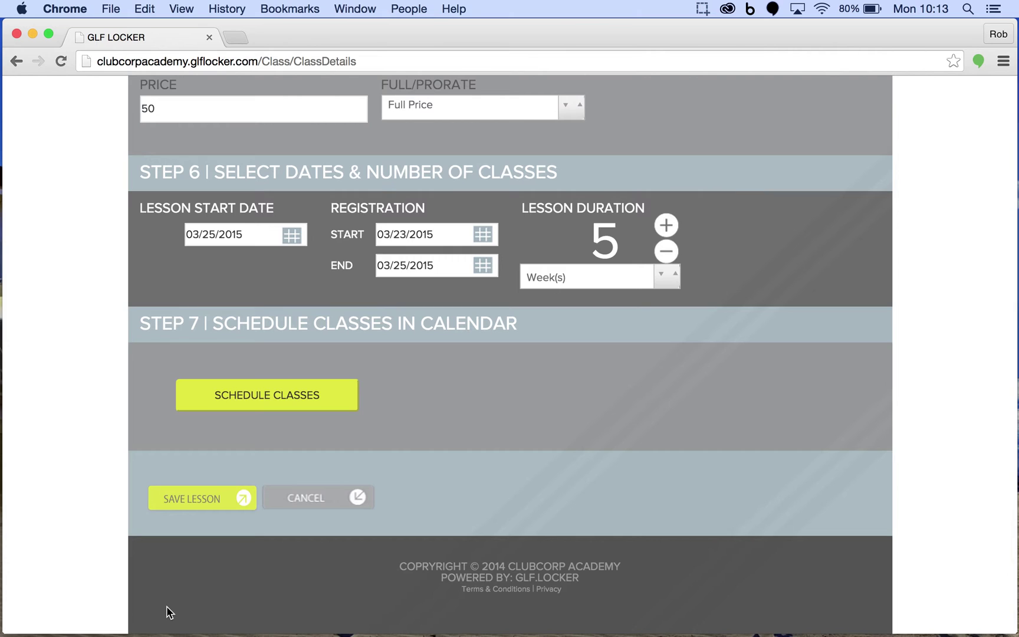
{"action": "left_click", "coordinate": [186, 502]}
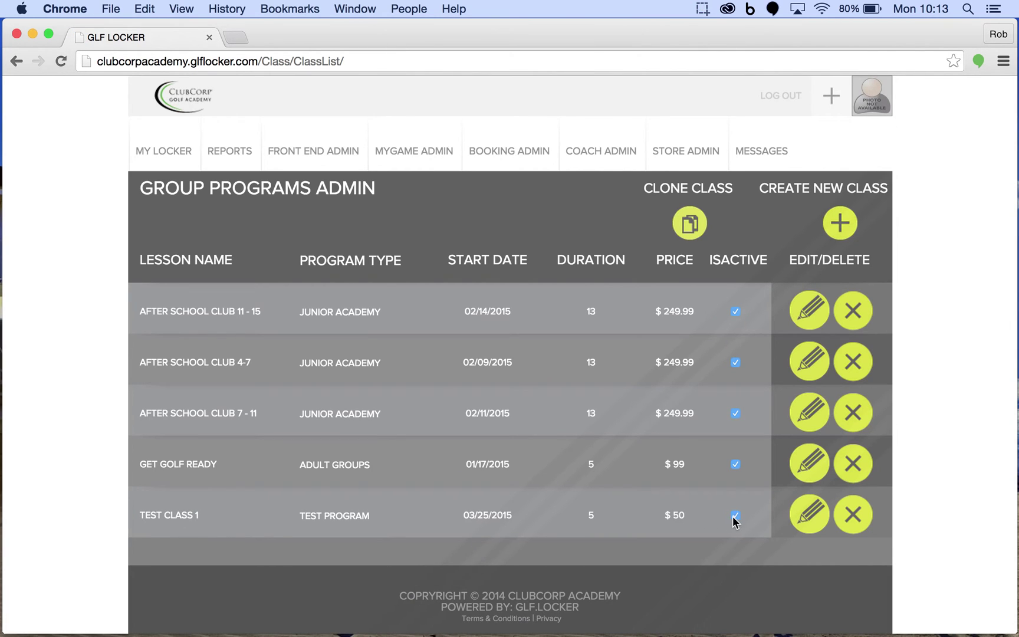
Log out of the admin account and choose Test Program on the public booking page
{"action": "left_click", "coordinate": [777, 102]}
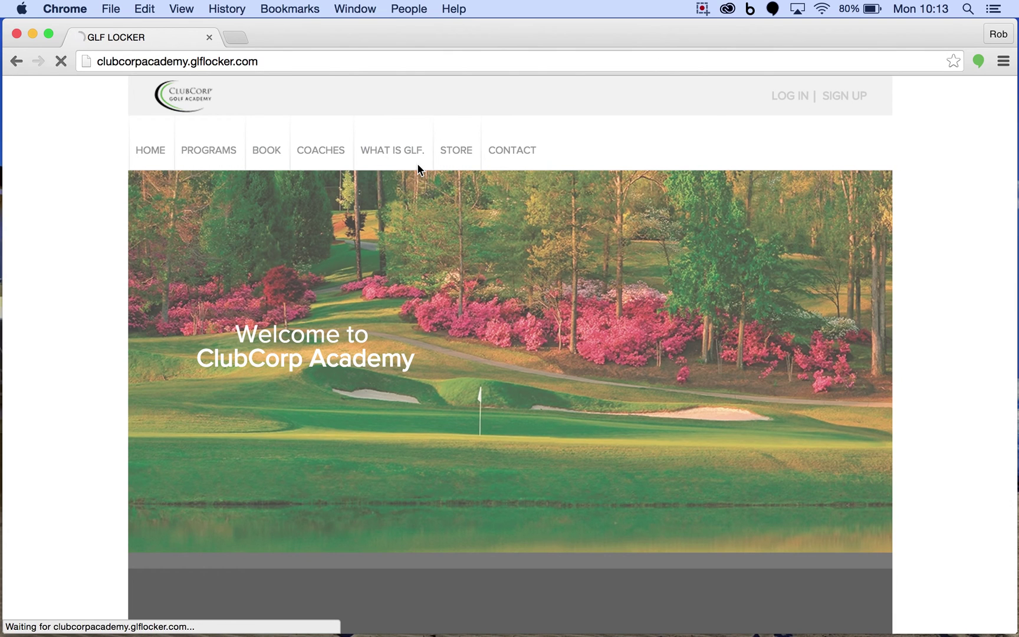
{"action": "left_click", "coordinate": [270, 157]}
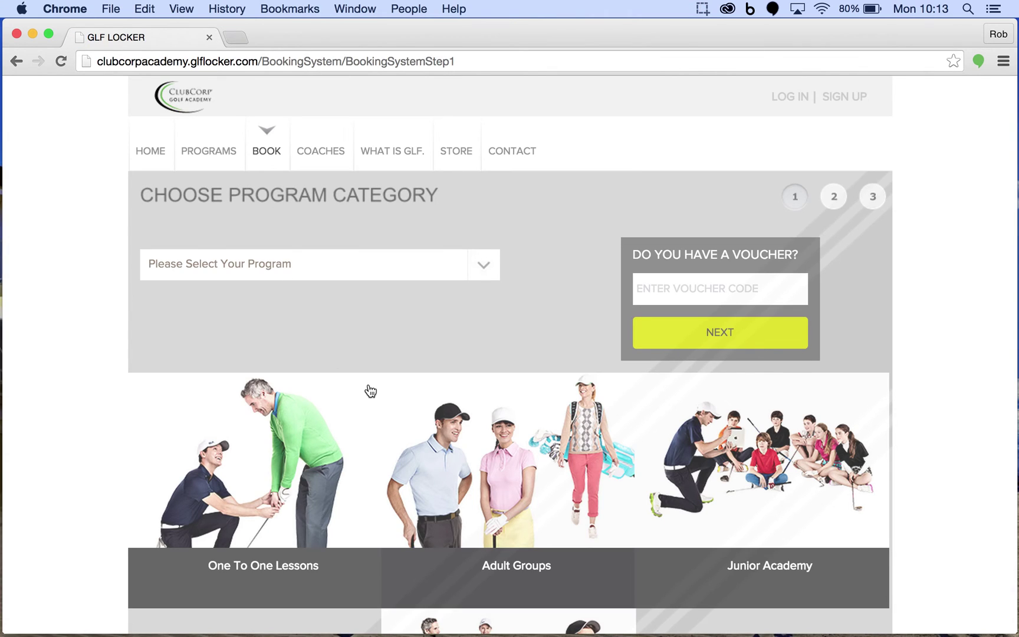
{"action": "scroll", "coordinate": [413, 428], "scroll_direction": "down", "scroll_amount": 5}
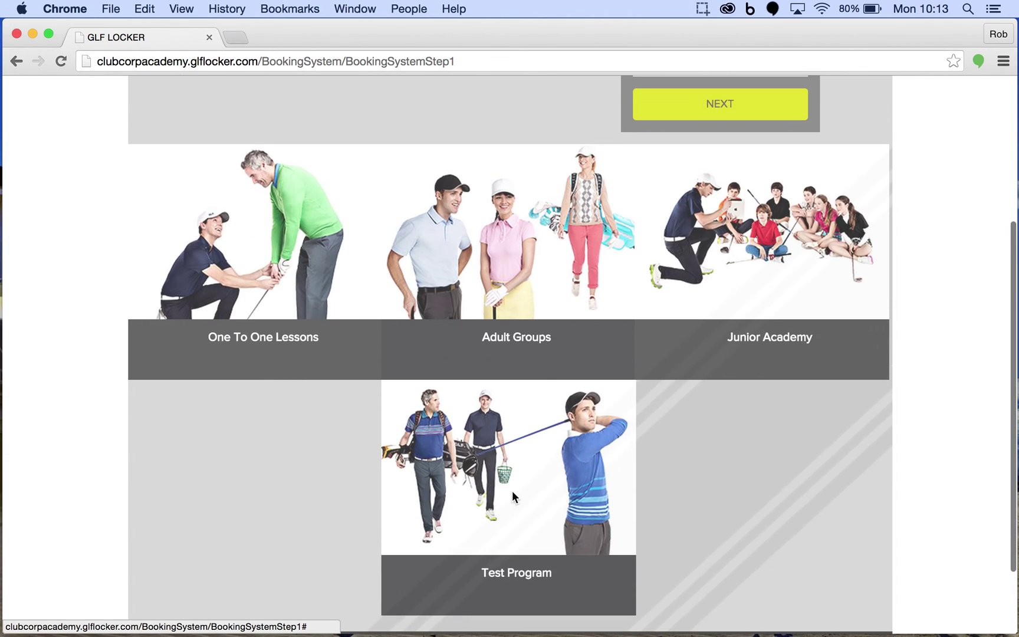
{"action": "left_click", "coordinate": [513, 492]}
{"action": "left_click", "coordinate": [459, 403]}
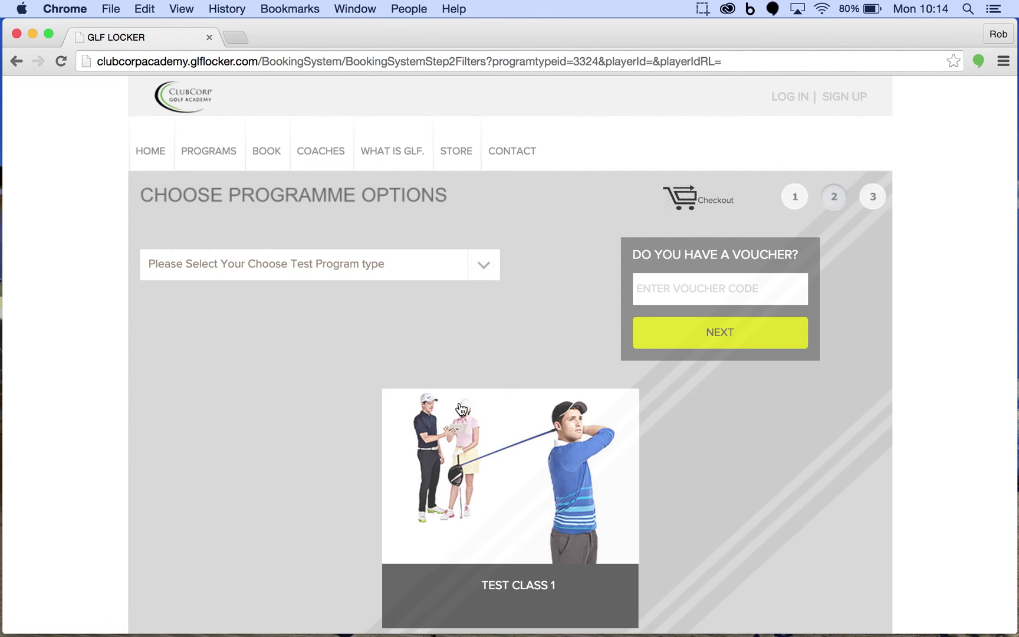
Choose Test Class 1 as the program type and continue to its available dates
{"action": "scroll", "coordinate": [461, 408], "scroll_direction": "down", "scroll_amount": 1}
{"action": "left_click", "coordinate": [547, 413]}
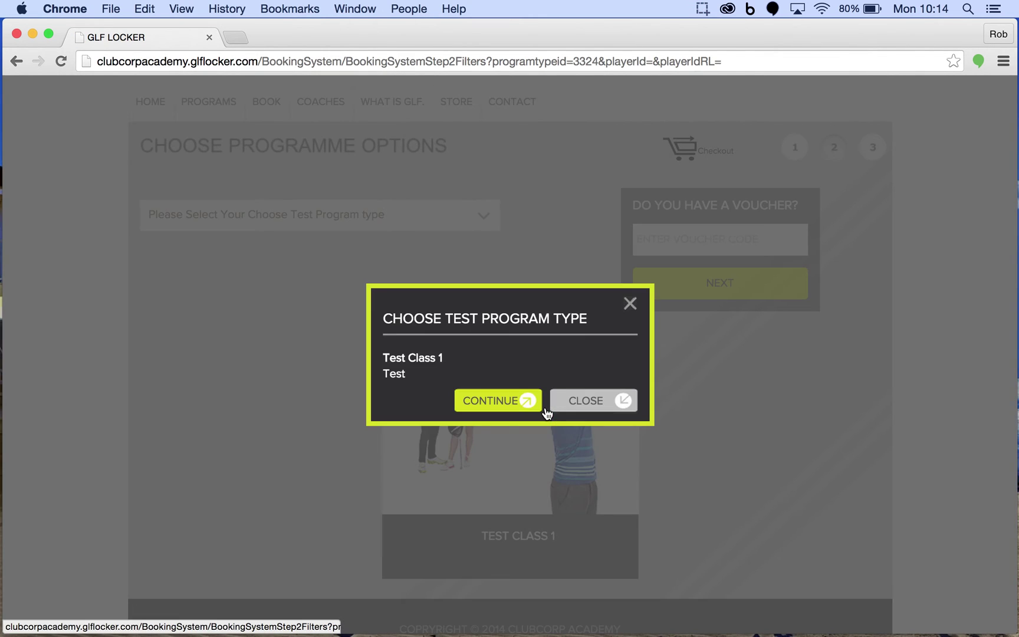
{"action": "left_click", "coordinate": [509, 400]}
Check the Test Class 1 dates in the March 2015 booking calendar and preview the March 25 session
{"action": "scroll", "coordinate": [509, 401], "scroll_direction": "down", "scroll_amount": 3}
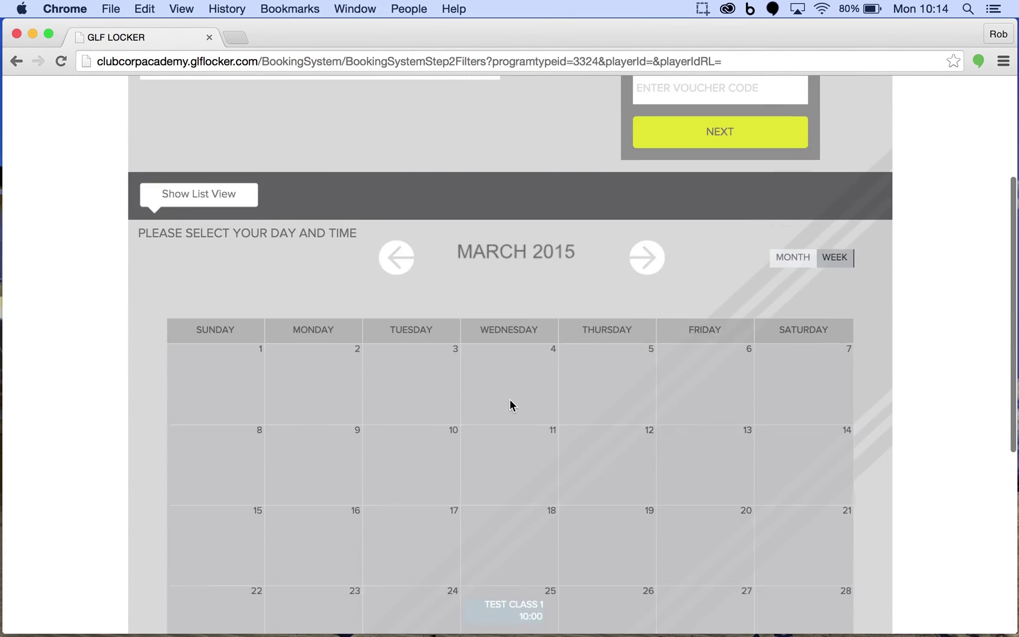
{"action": "scroll", "coordinate": [509, 405], "scroll_direction": "down", "scroll_amount": 2}
{"action": "scroll", "coordinate": [512, 447], "scroll_direction": "down", "scroll_amount": 3}
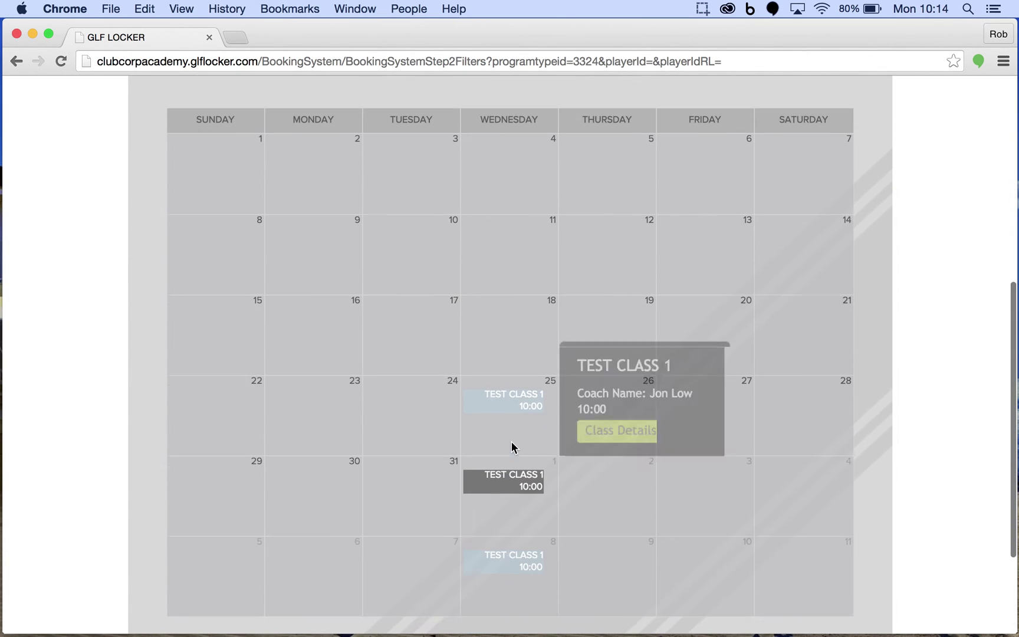
{"action": "mouse_move", "coordinate": [495, 393]}
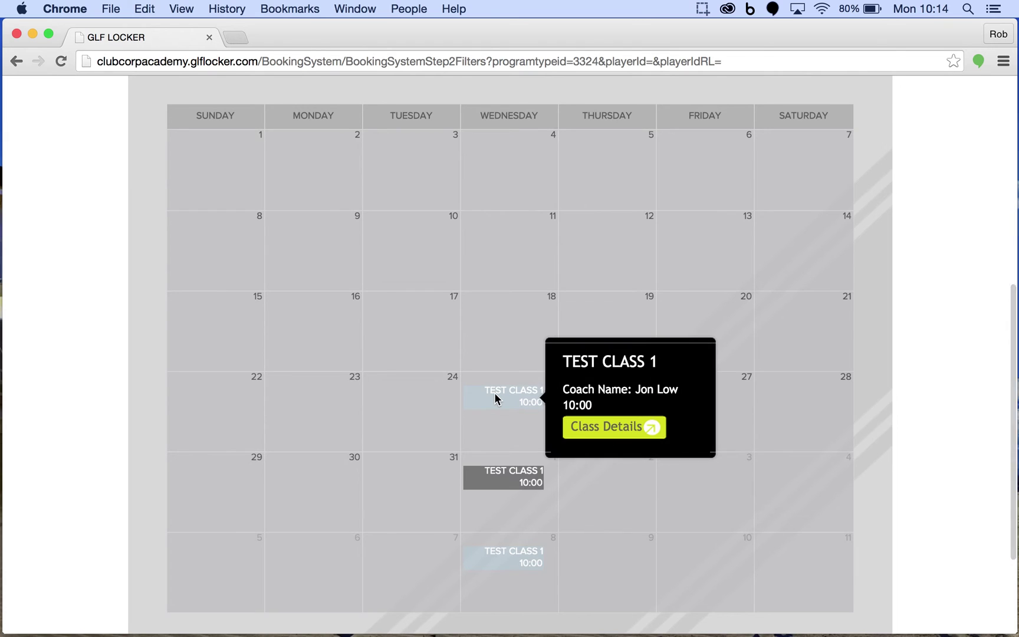
{"action": "scroll", "coordinate": [567, 215], "scroll_direction": "up", "scroll_amount": 4}
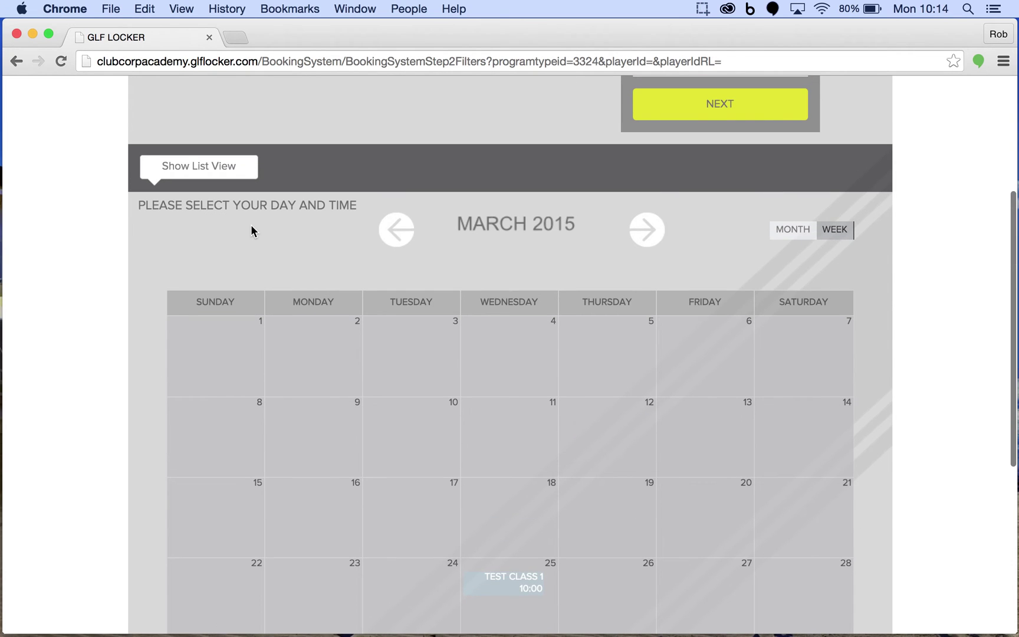
Add Test Class 1 to the cart from its class details in the list view and proceed to checkout
{"action": "left_click", "coordinate": [209, 168]}
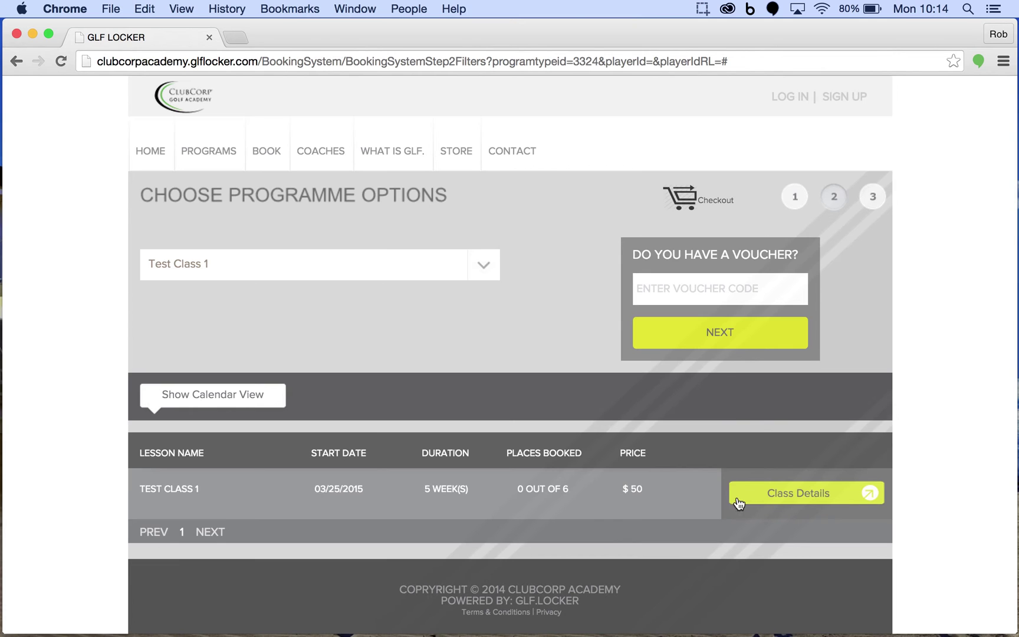
{"action": "left_click", "coordinate": [768, 493]}
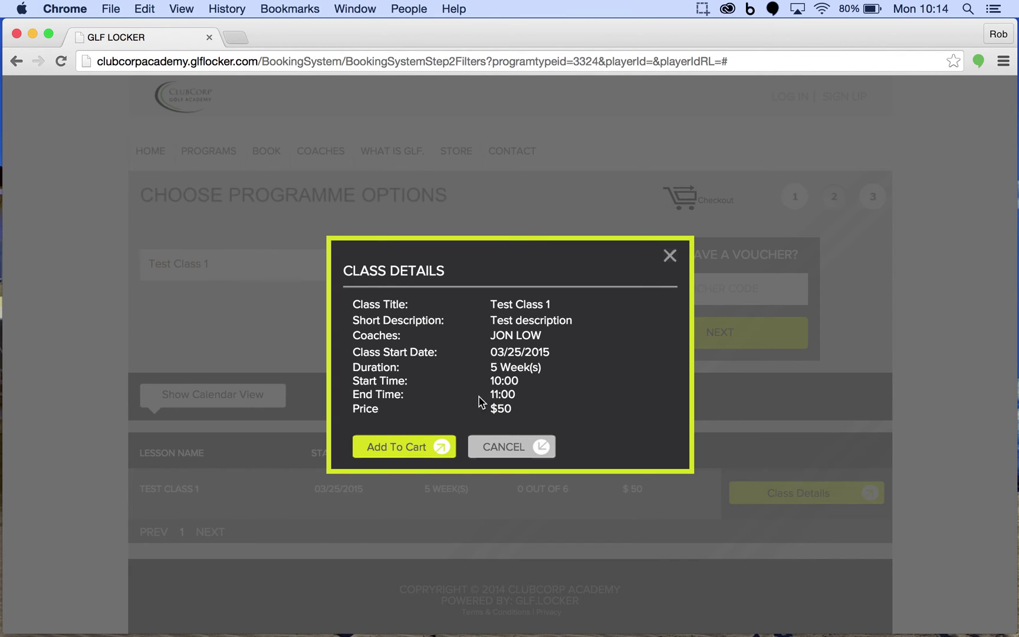
{"action": "left_click", "coordinate": [404, 449]}
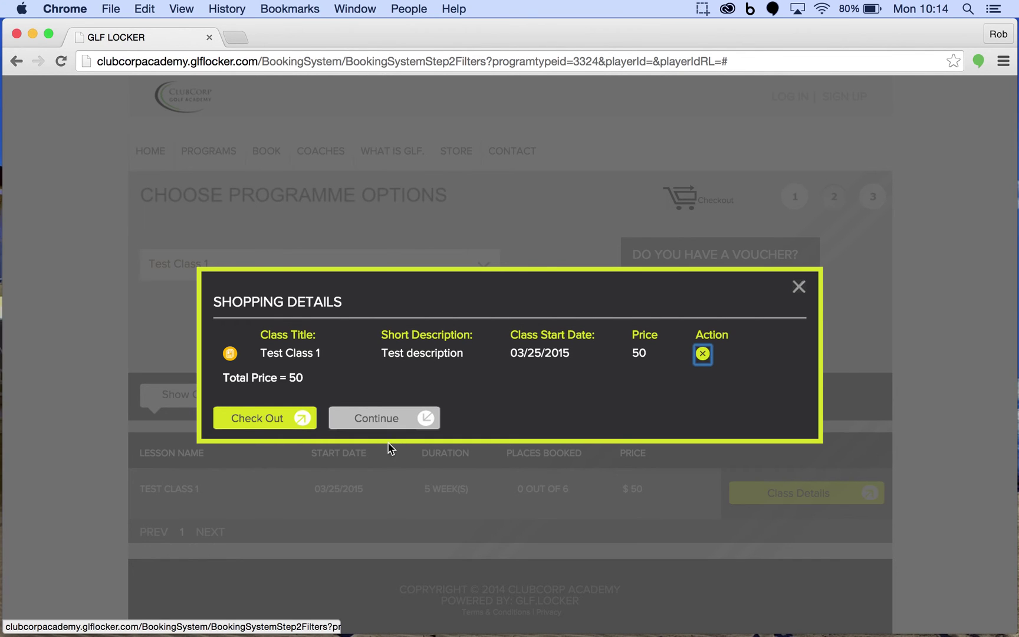
{"action": "left_click", "coordinate": [244, 419]}
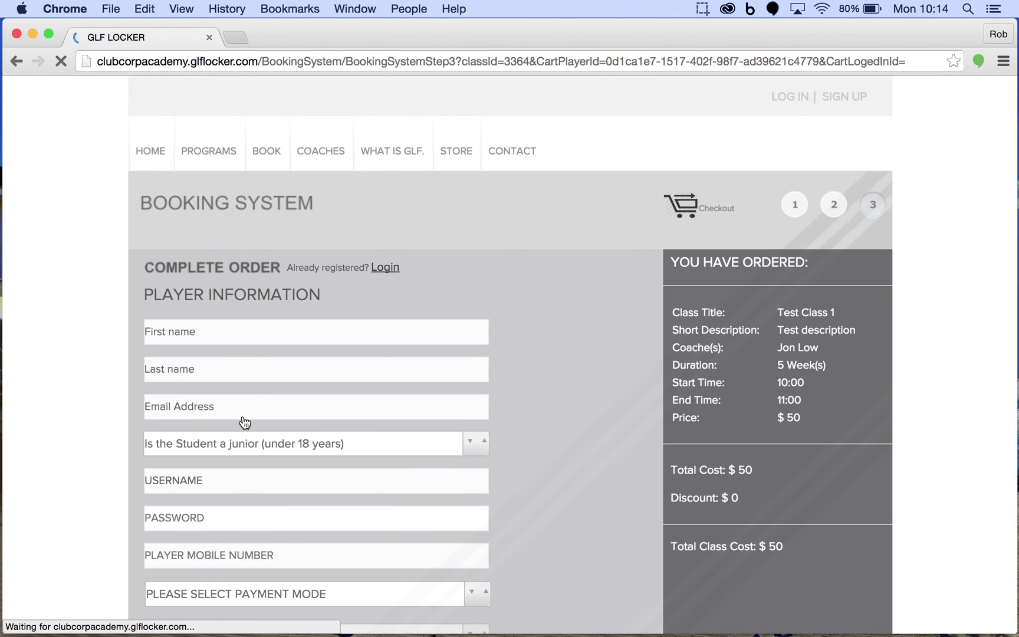
Review the booking form's player information, payment and billing fields and the Test Class 1 order summary
{"action": "scroll", "coordinate": [325, 385], "scroll_direction": "down", "scroll_amount": 3}
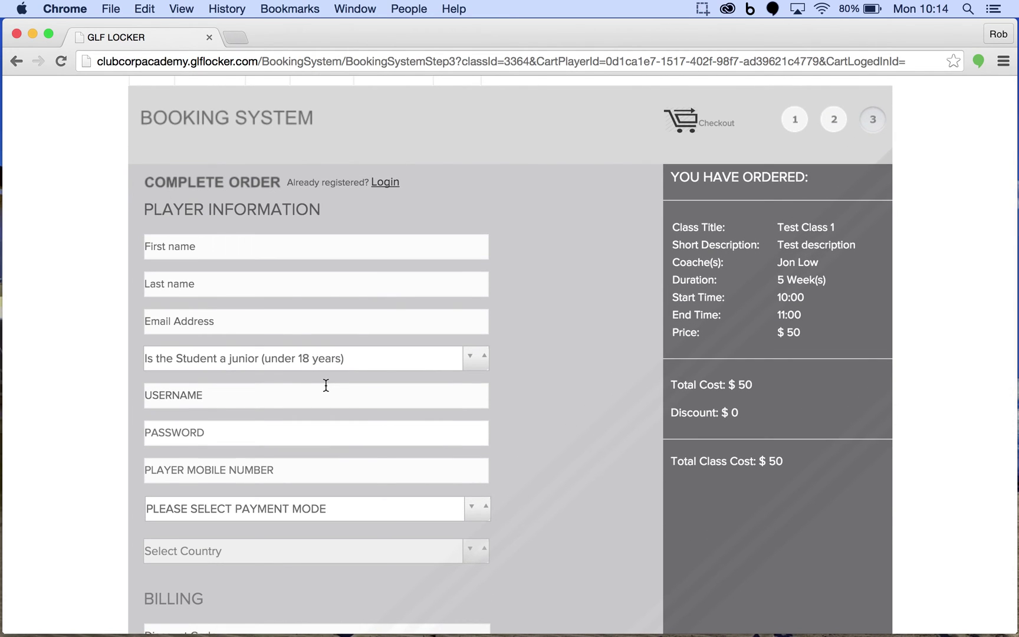
{"action": "scroll", "coordinate": [326, 385], "scroll_direction": "down", "scroll_amount": 1}
{"action": "scroll", "coordinate": [326, 385], "scroll_direction": "down", "scroll_amount": 1}
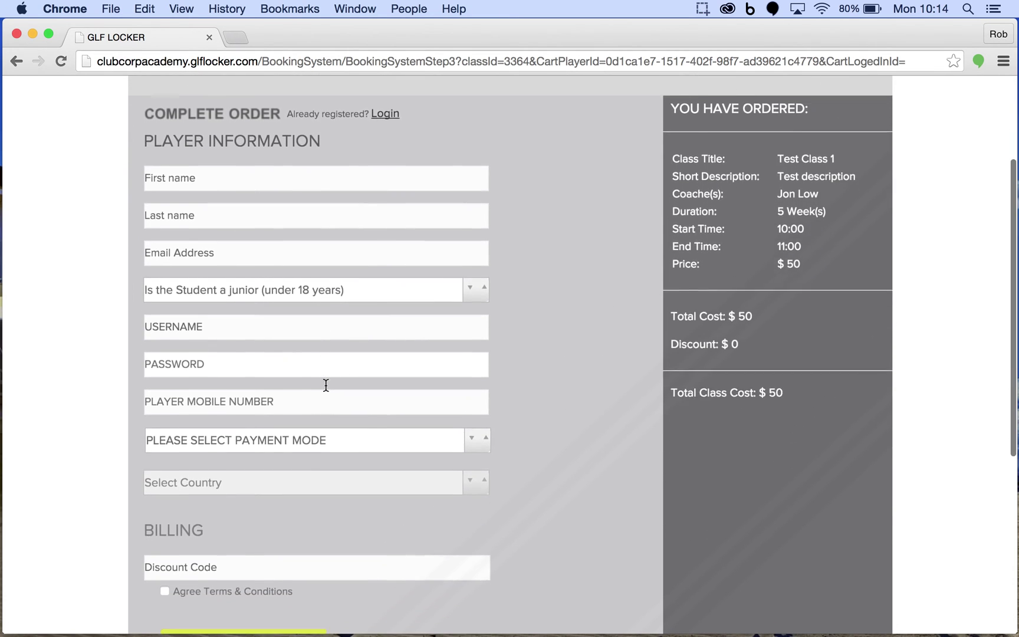
{"action": "scroll", "coordinate": [326, 385], "scroll_direction": "down", "scroll_amount": 1}
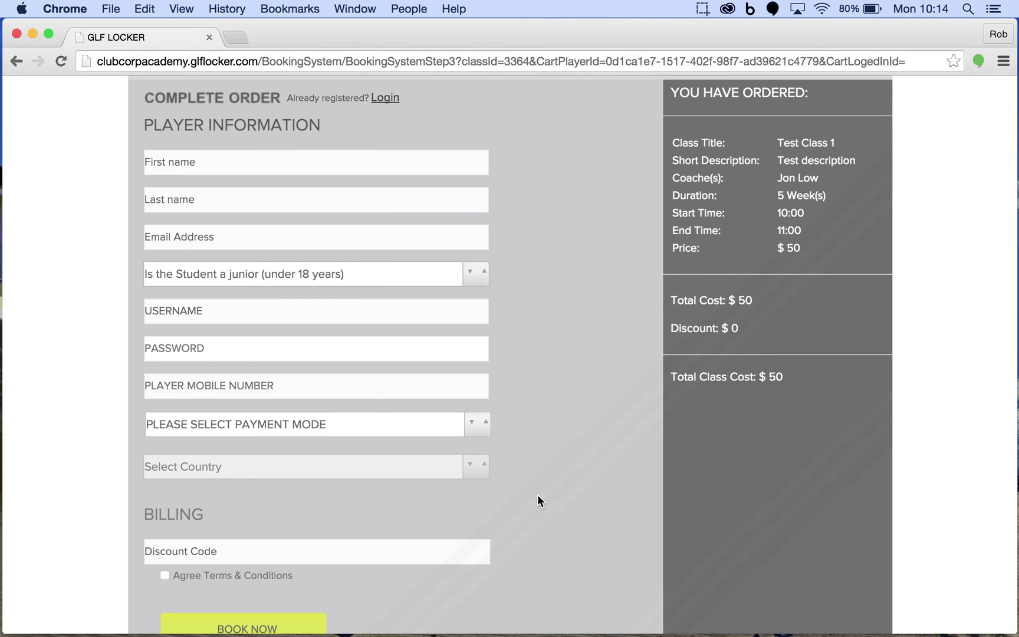
{"action": "scroll", "coordinate": [537, 499], "scroll_direction": "down", "scroll_amount": 3}
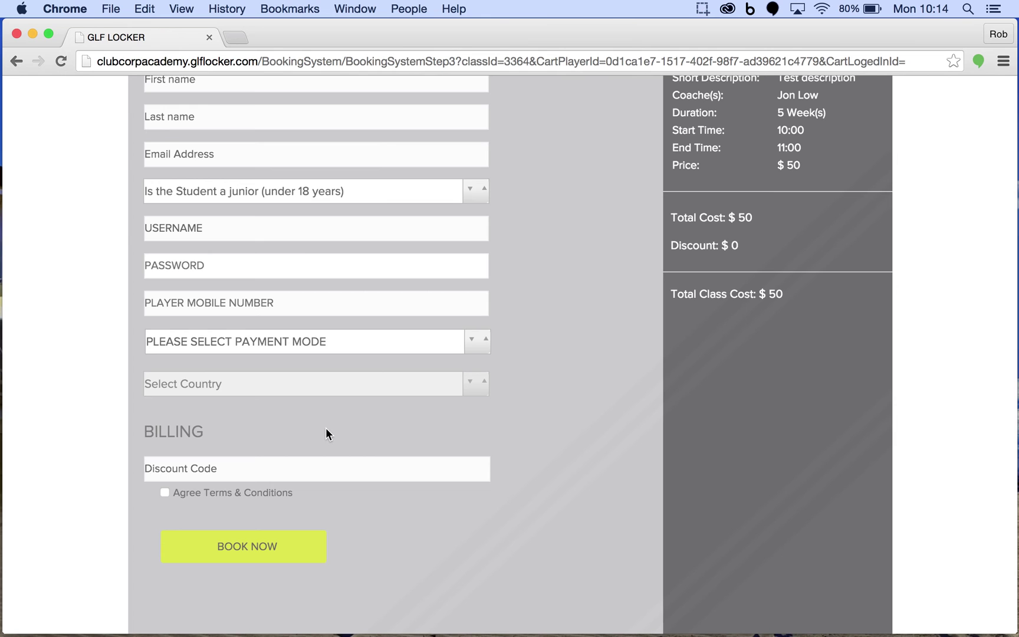
{"action": "scroll", "coordinate": [325, 433], "scroll_direction": "up", "scroll_amount": 10}
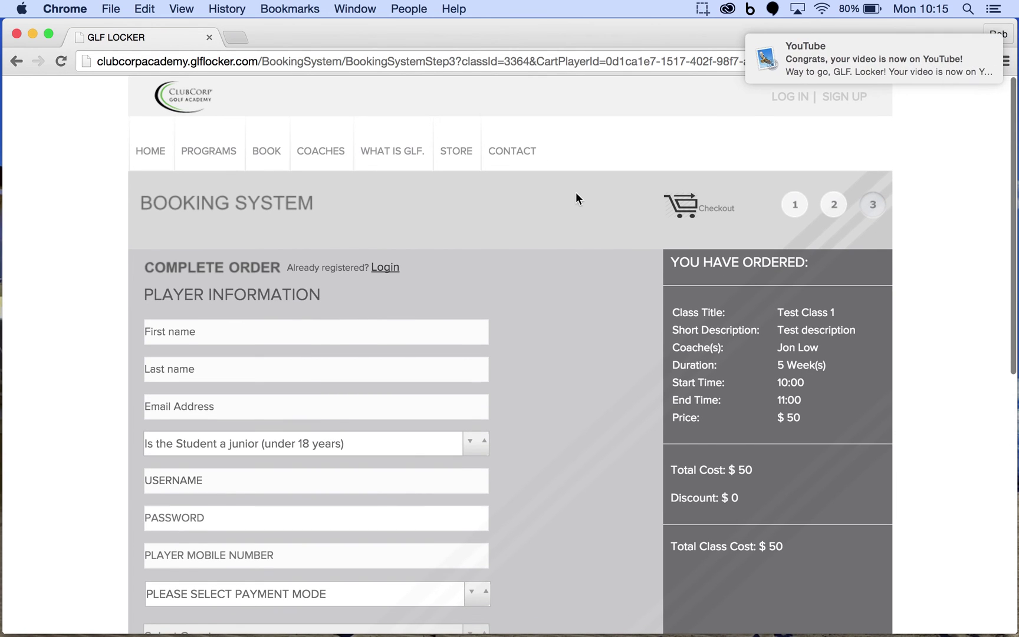
Sign in to the academy site with the clubcorp manager user name and the account password
{"action": "left_click", "coordinate": [785, 102]}
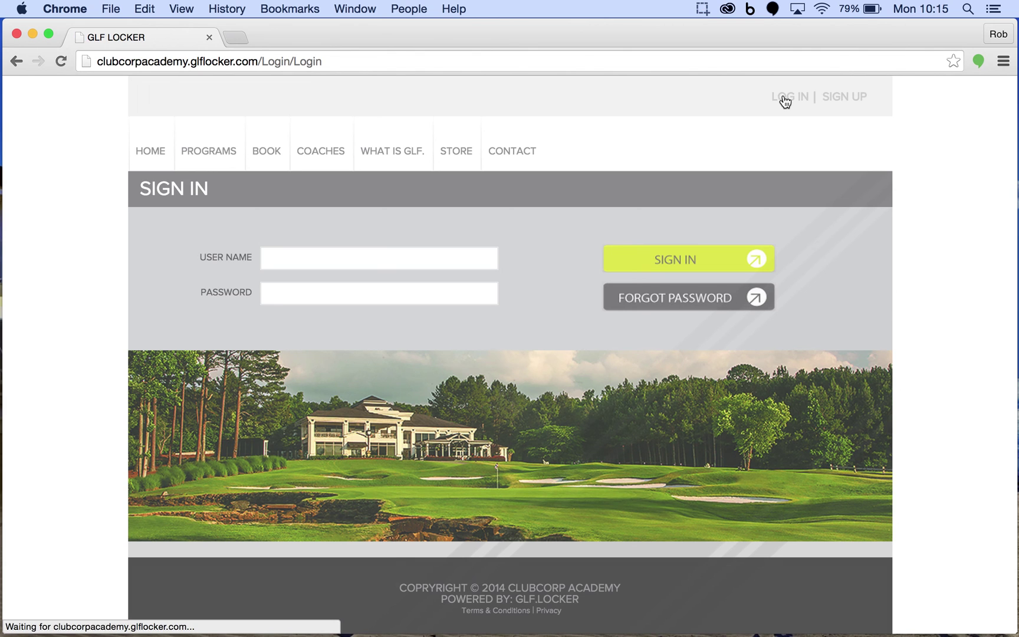
{"action": "left_click", "coordinate": [299, 263]}
{"action": "type", "text": "clubcorp"}
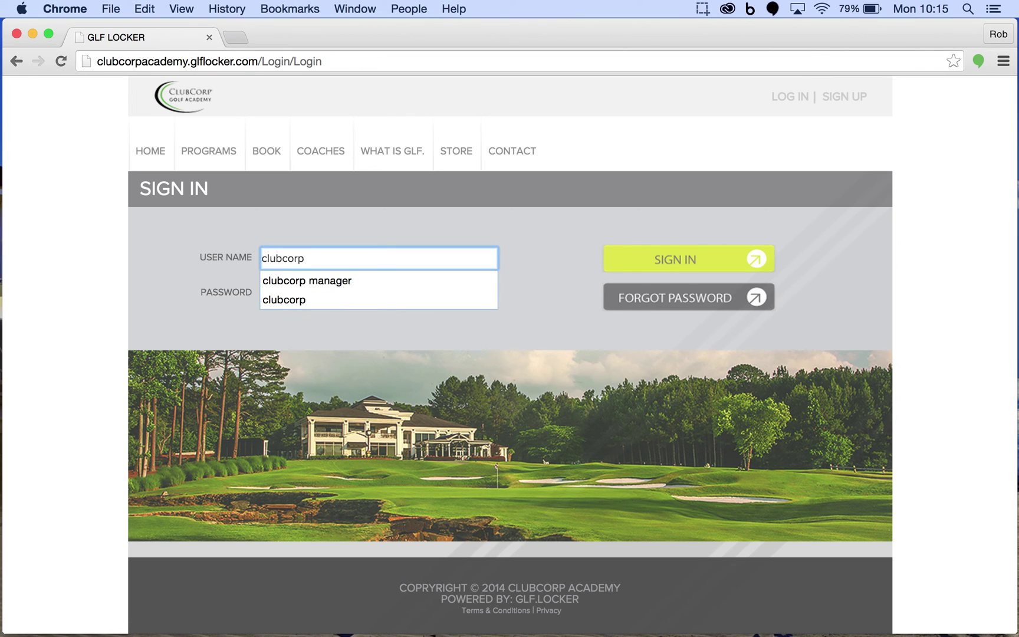
{"action": "key", "text": "Down"}
{"action": "key", "text": "Return"}
{"action": "key", "text": "Tab"}
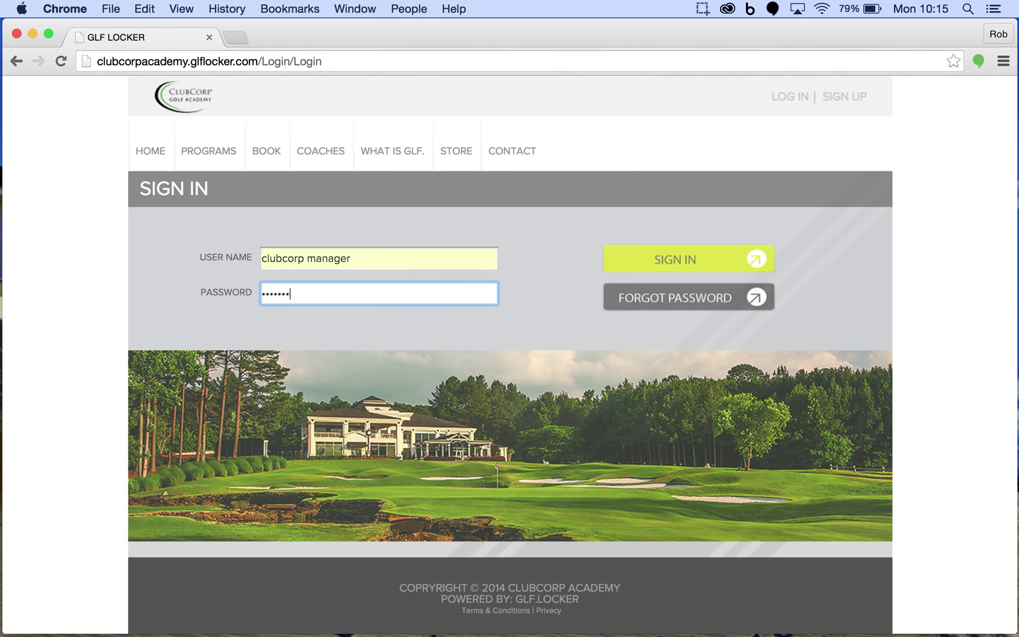
{"action": "left_click", "coordinate": [665, 265]}
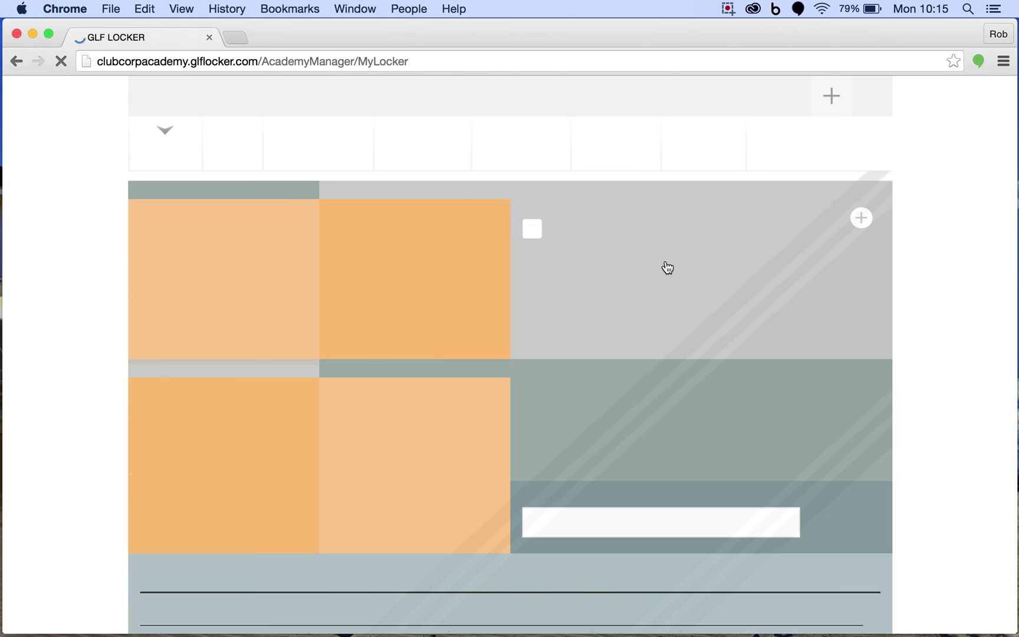
Open Test Class 1 for editing from the Group Programs Admin class list
{"action": "mouse_move", "coordinate": [514, 158]}
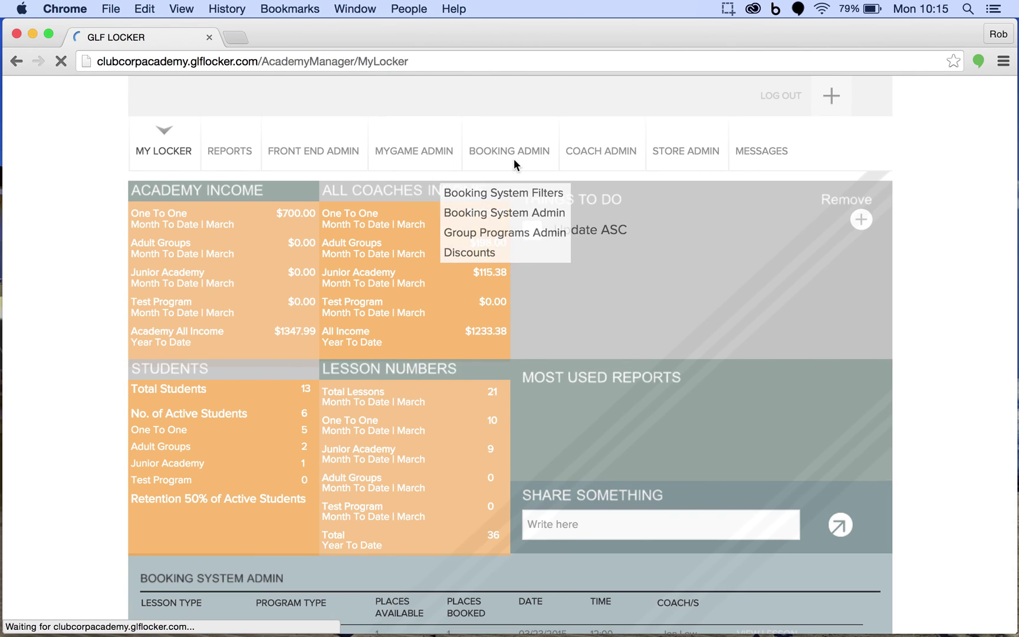
{"action": "left_click", "coordinate": [518, 232]}
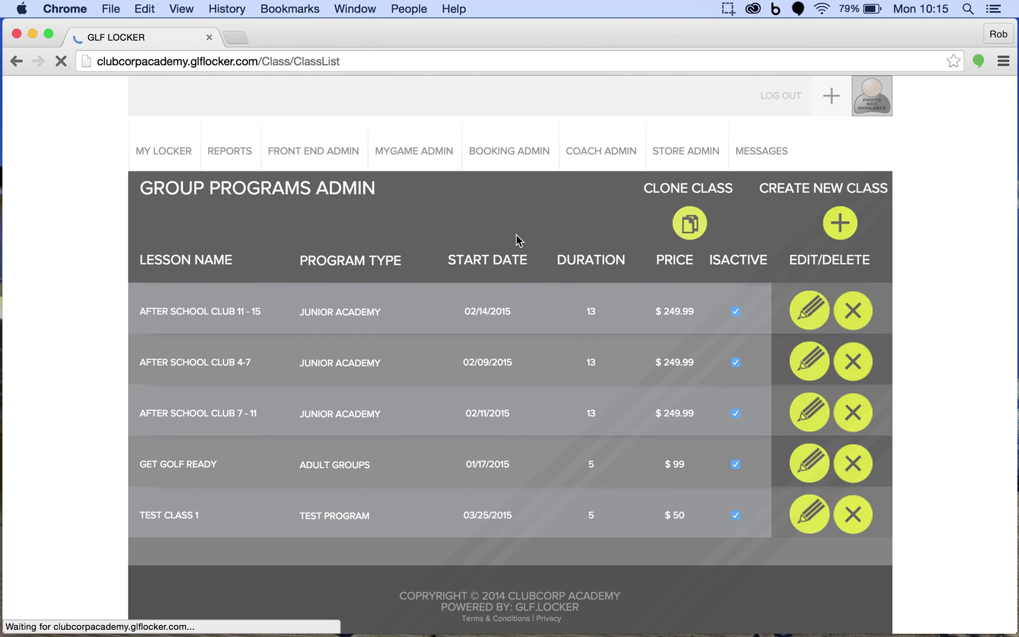
{"action": "scroll", "coordinate": [569, 409], "scroll_direction": "down", "scroll_amount": 1}
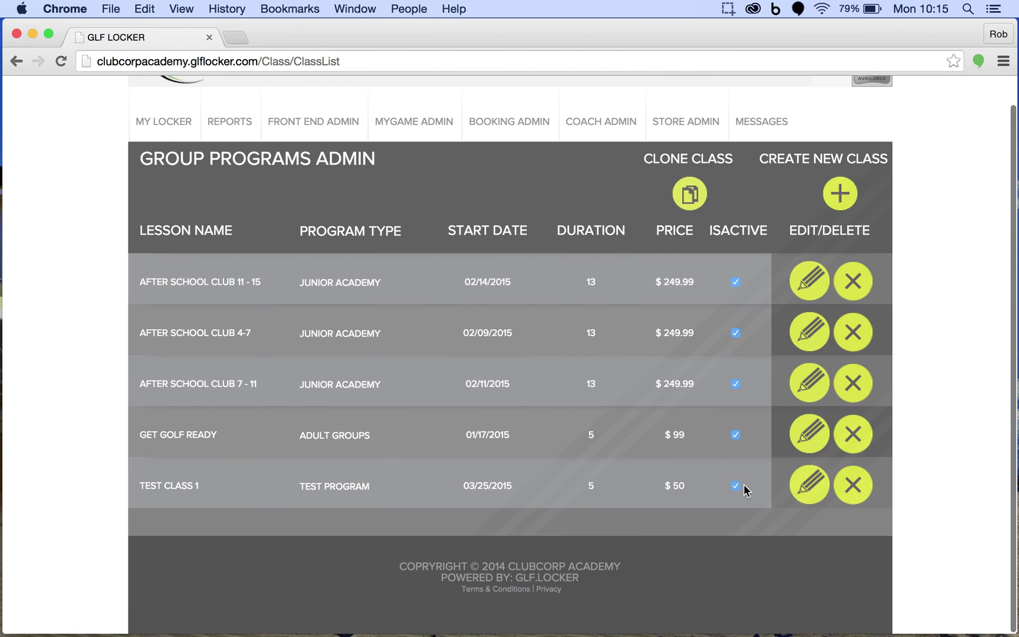
{"action": "left_click", "coordinate": [802, 488]}
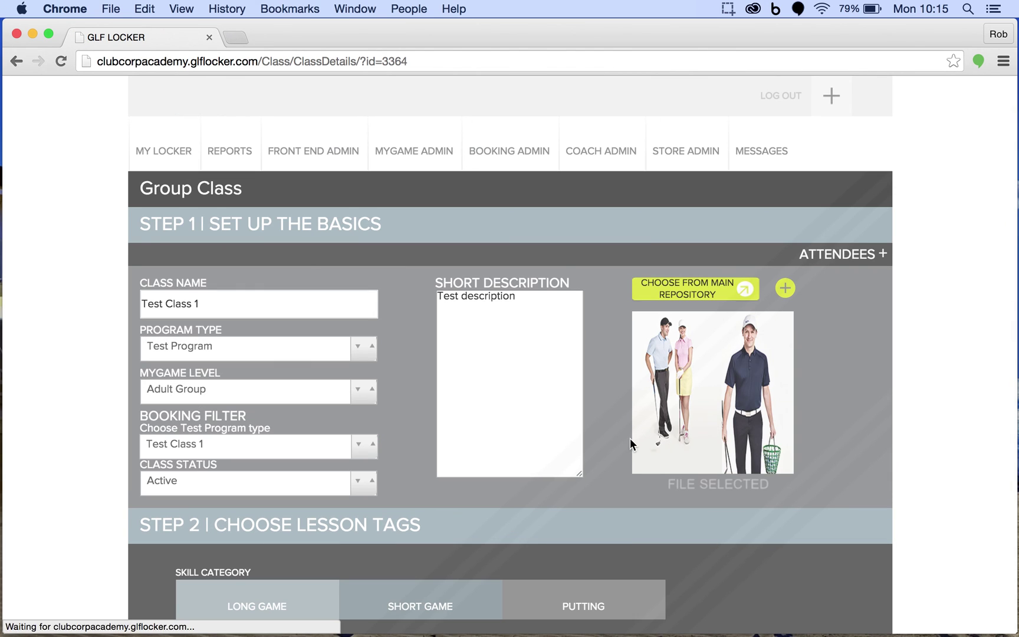
Review the Test Class 1 setup details and check its attendees list, collapsing the list again
{"action": "scroll", "coordinate": [614, 475], "scroll_direction": "down", "scroll_amount": 3}
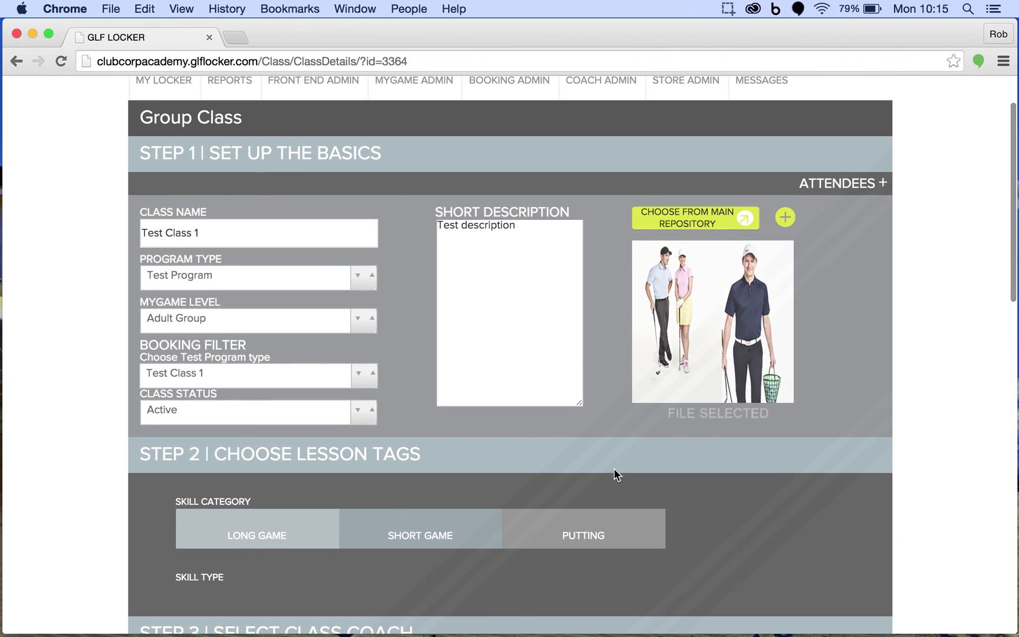
{"action": "scroll", "coordinate": [614, 469], "scroll_direction": "up", "scroll_amount": 5}
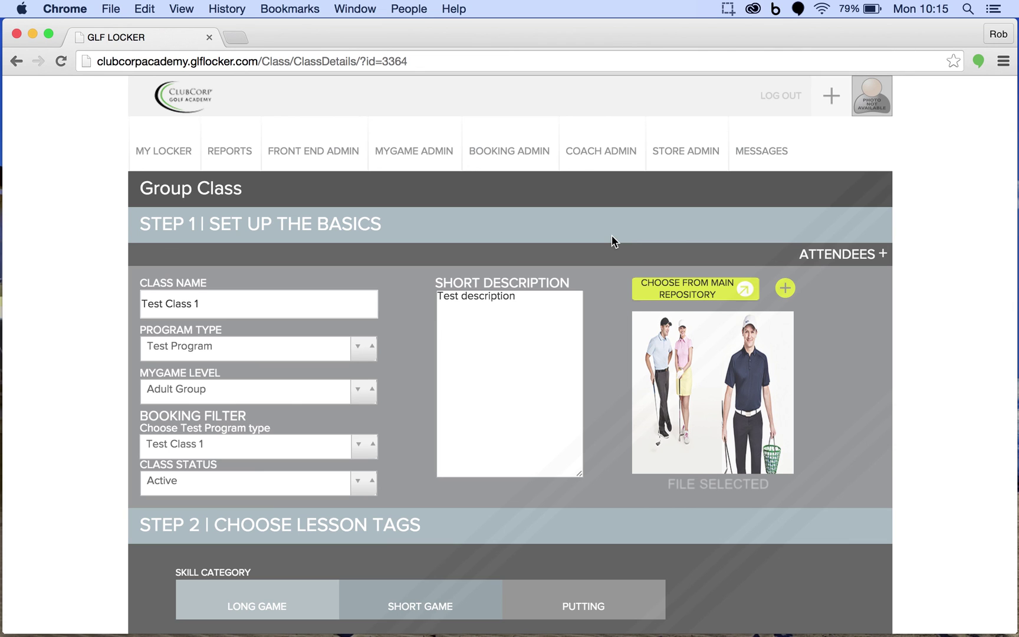
{"action": "left_click", "coordinate": [879, 257]}
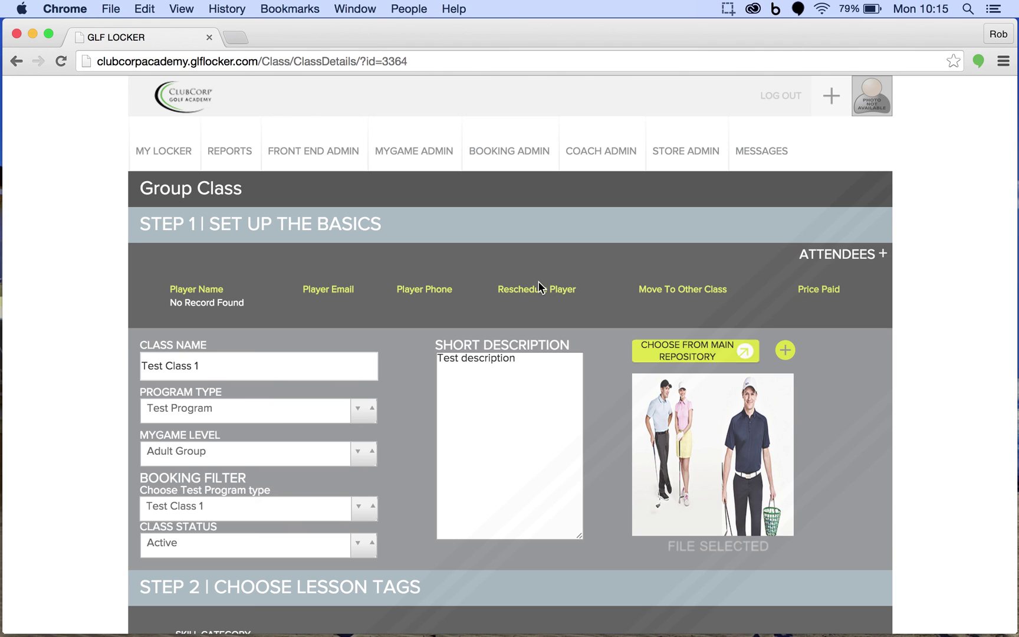
{"action": "left_click", "coordinate": [884, 254]}
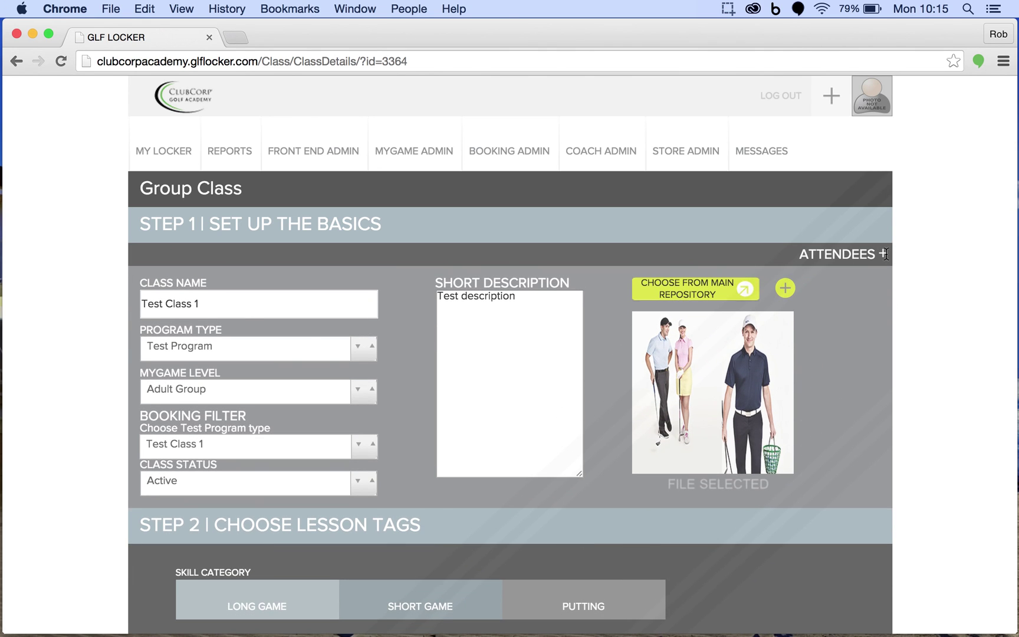